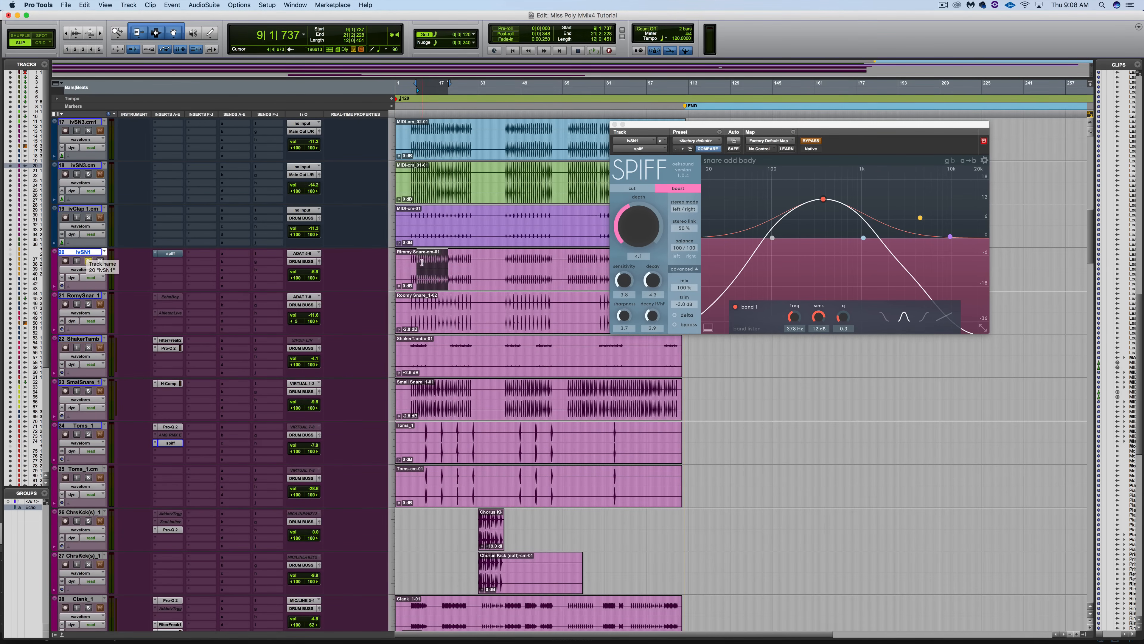
Audition the selected ivSN1 snare section with Spiff bypassed, and re-enable the effect.
key(space)
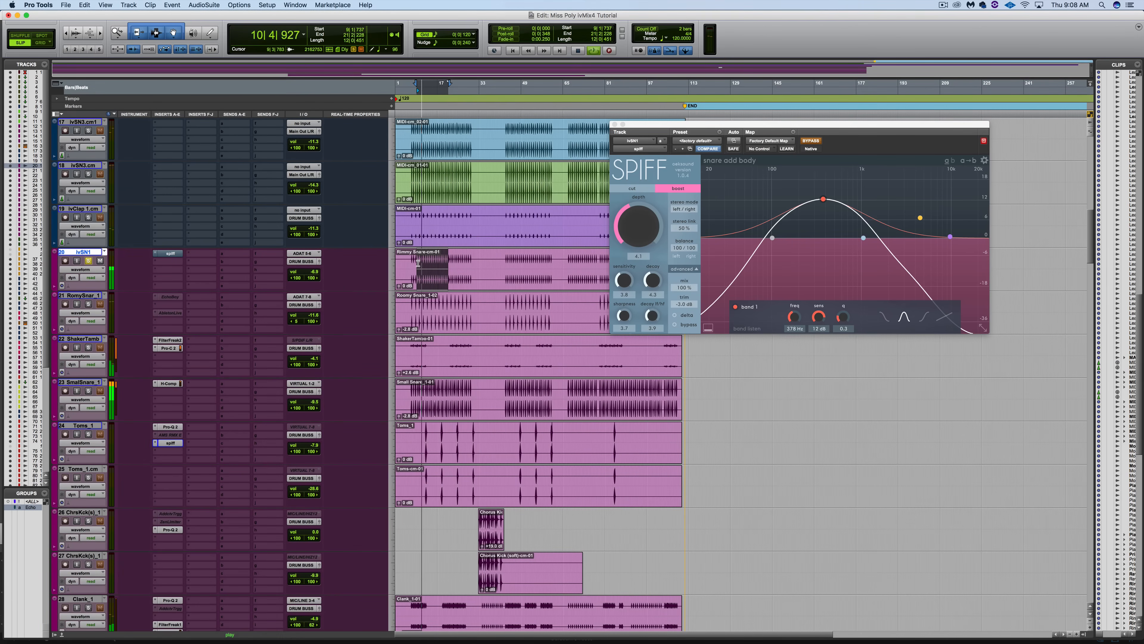
key(space)
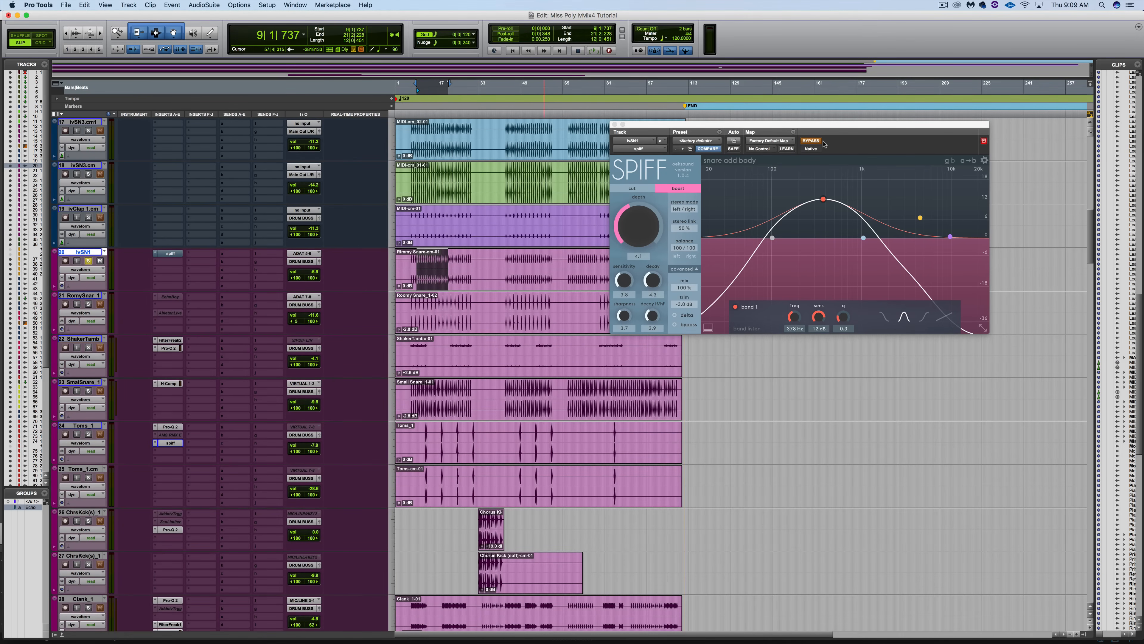
click(809, 142)
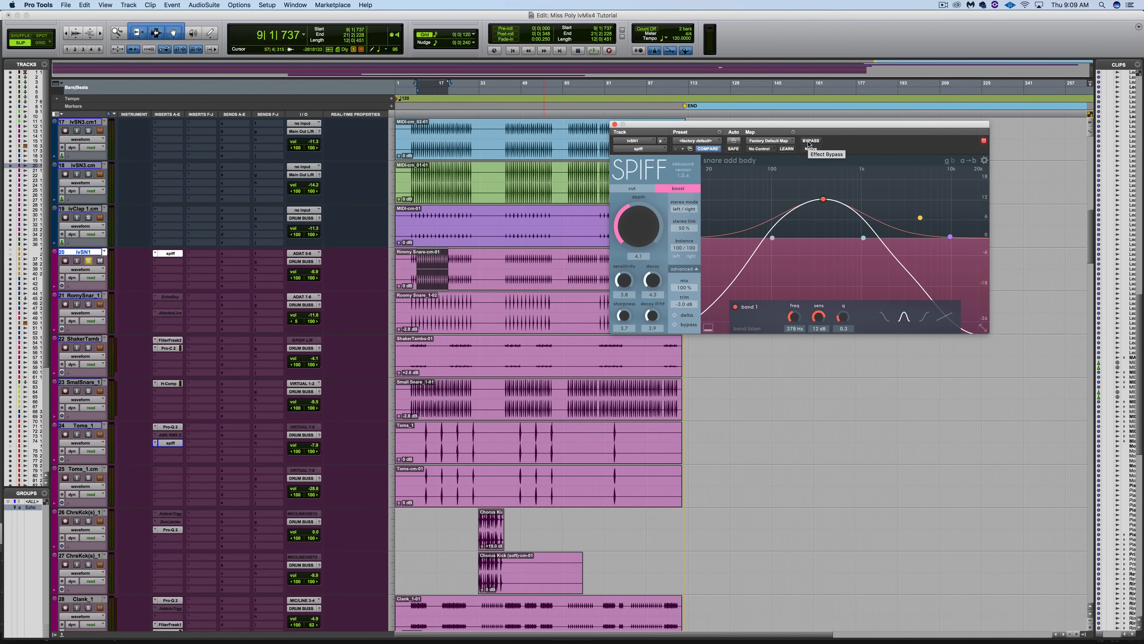
Move band 1 in Spiff down to about 108 Hz with a sensitivity of 13 dB during playback.
mouse_move(823, 201)
drag(824, 200, 774, 202)
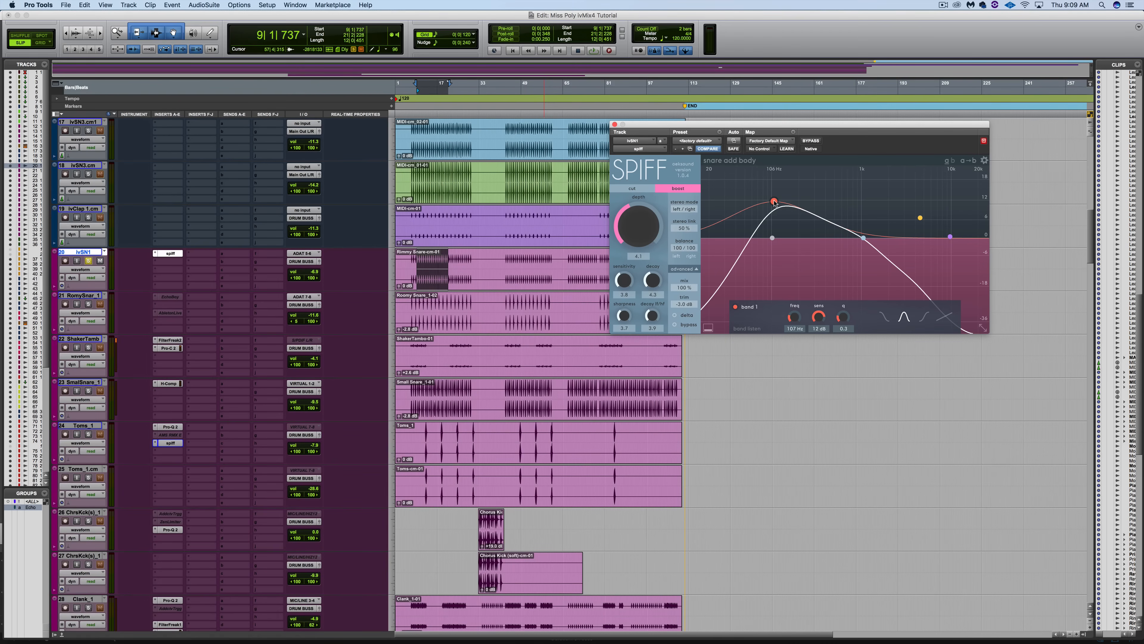
key(space)
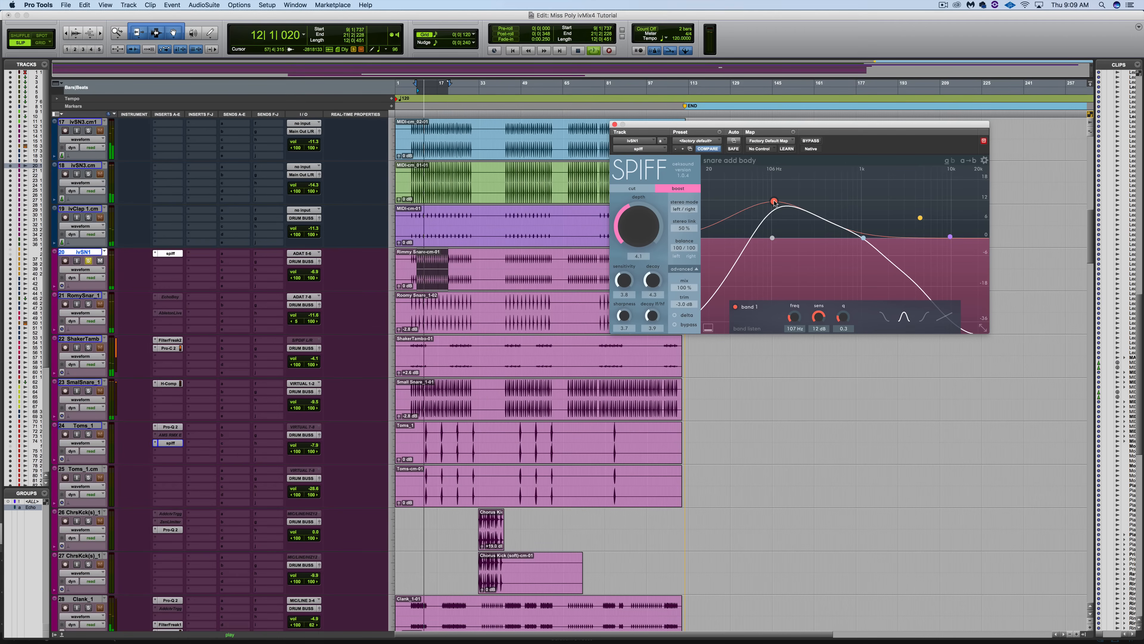
drag(774, 202, 774, 198)
Compare the snare with Spiff bypassed and active, and stop playback.
click(811, 141)
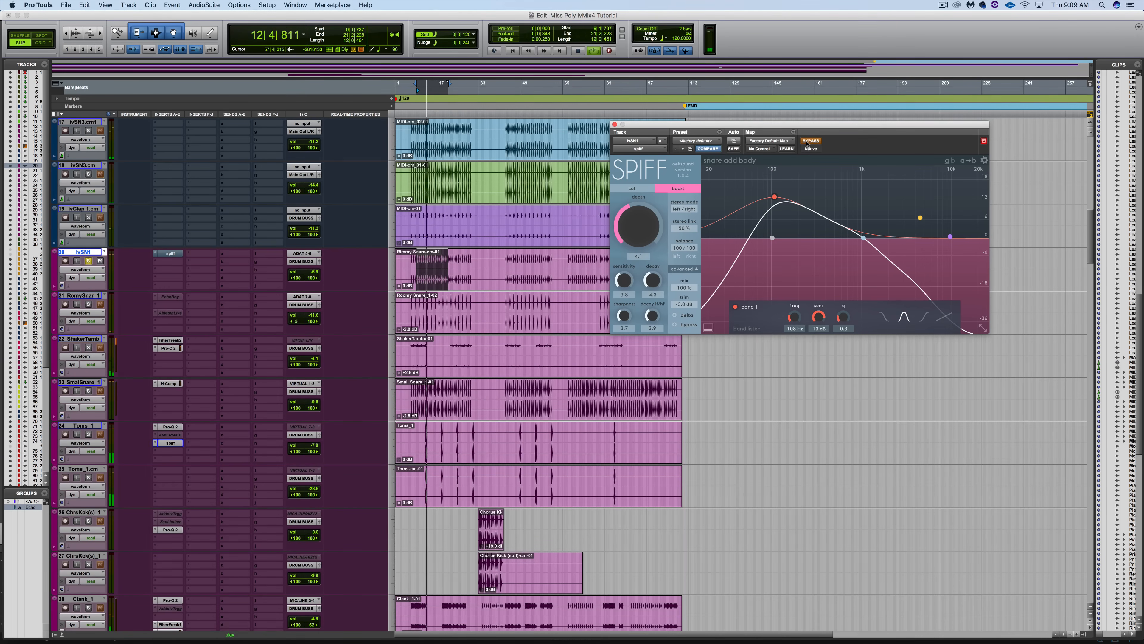
click(807, 144)
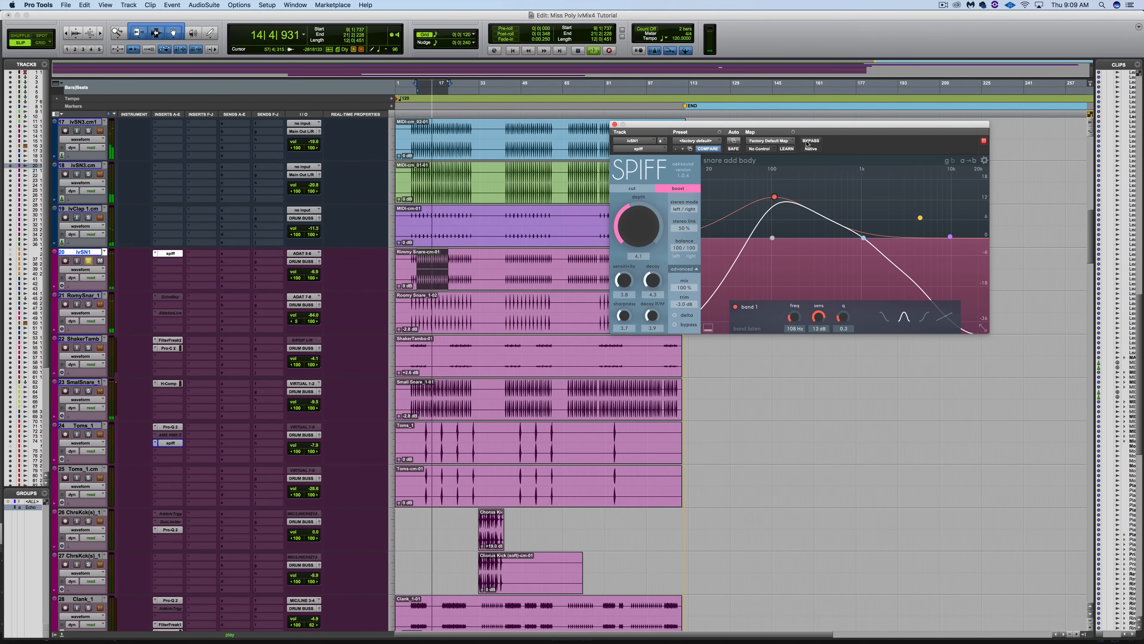
key(space)
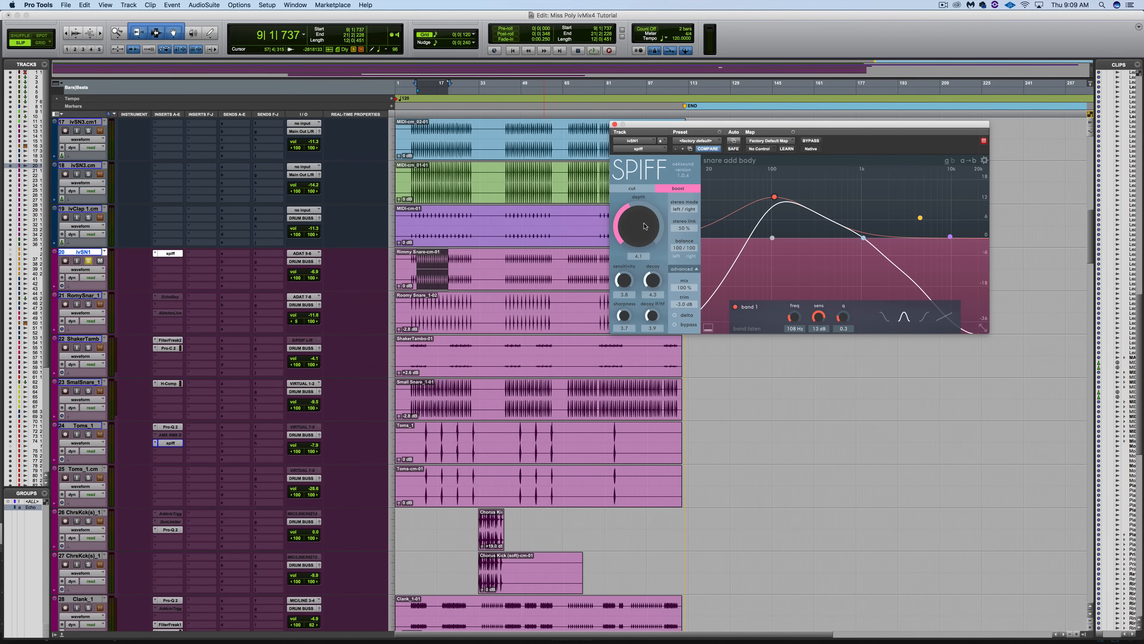
Set Spiff's depth to 8.4, sensitivity to 7.7 and decay to 3.6 during playback, and compare against bypass.
mouse_move(644, 226)
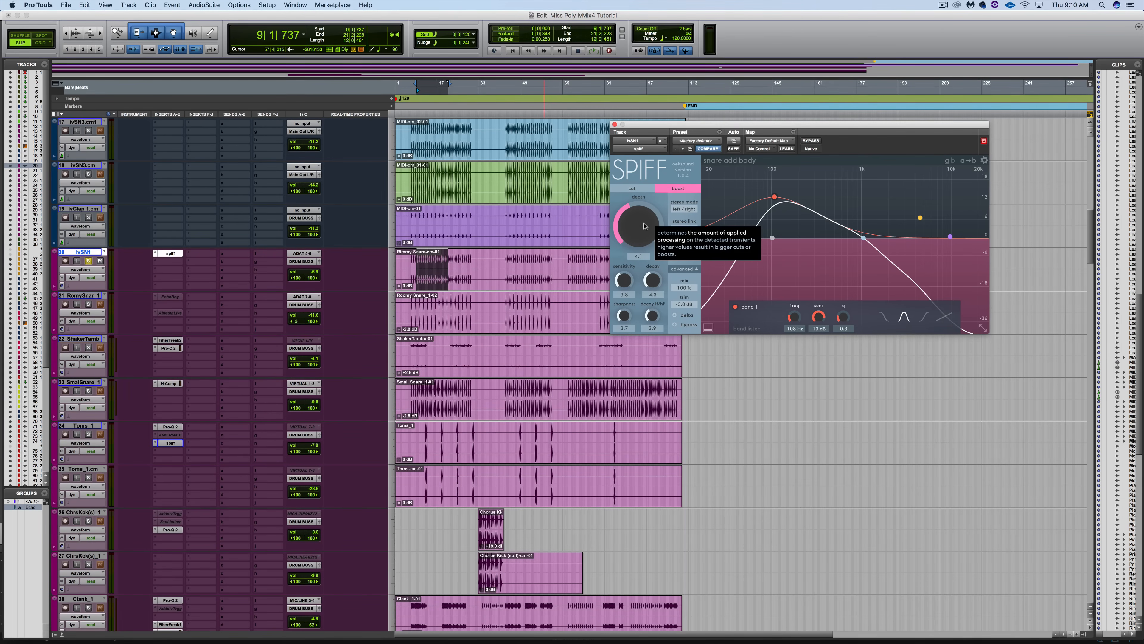
key(space)
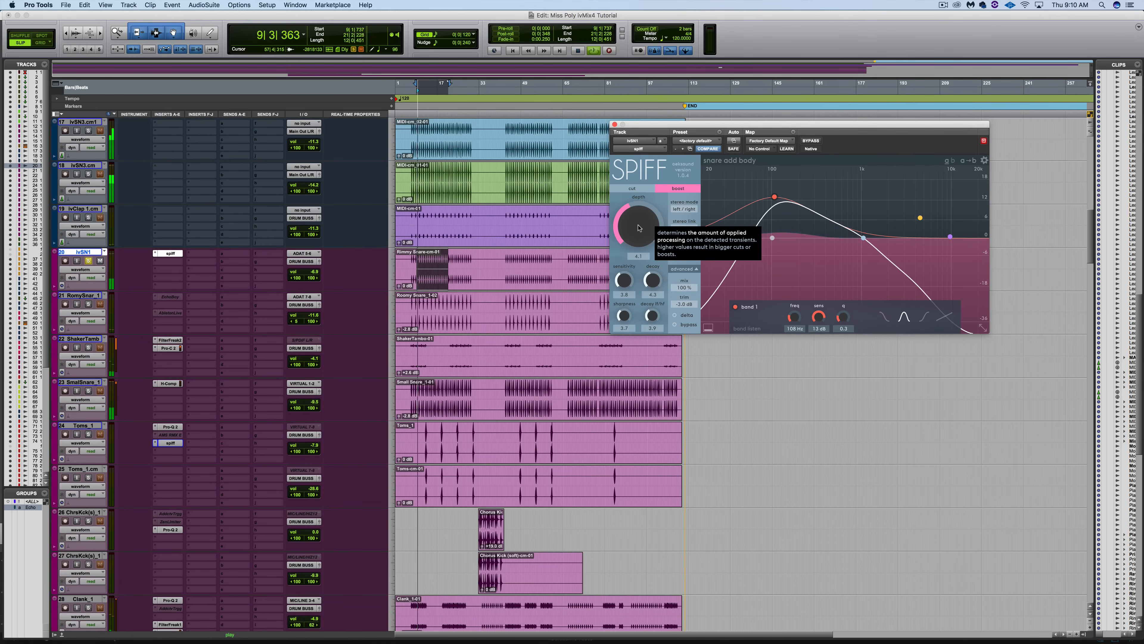
drag(637, 229, 647, 185)
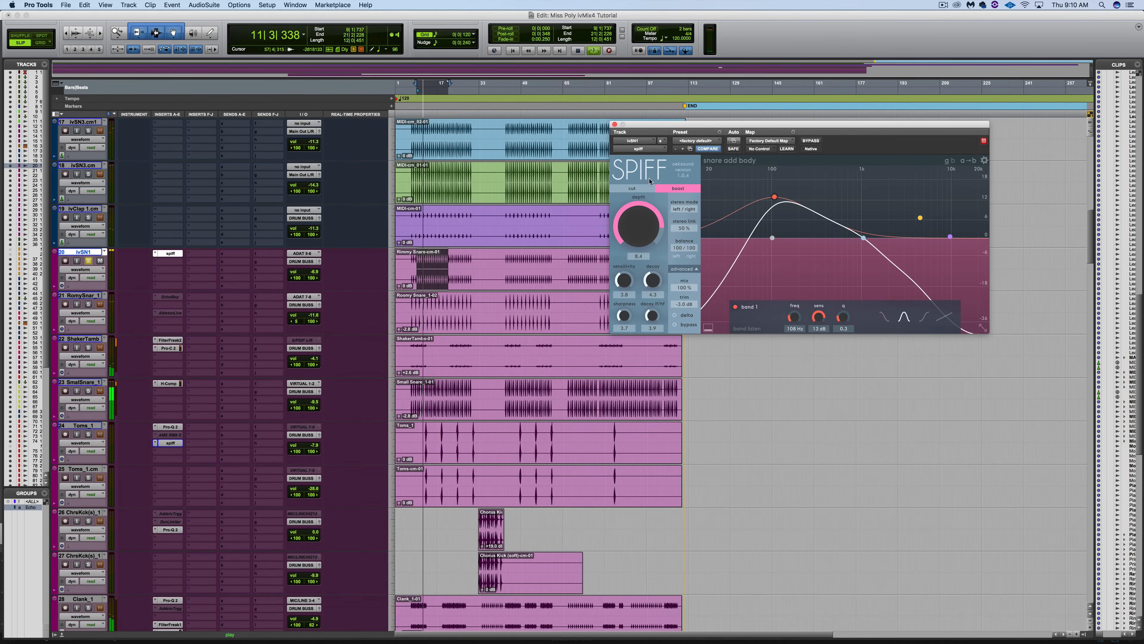
drag(624, 282, 626, 244)
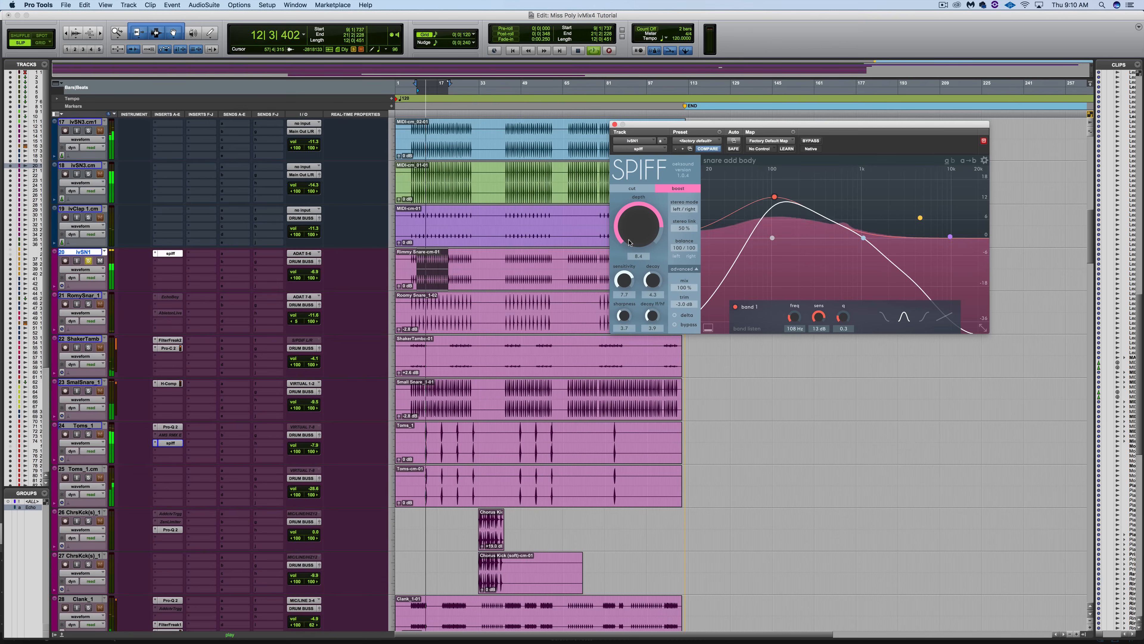
drag(650, 282, 651, 319)
click(811, 140)
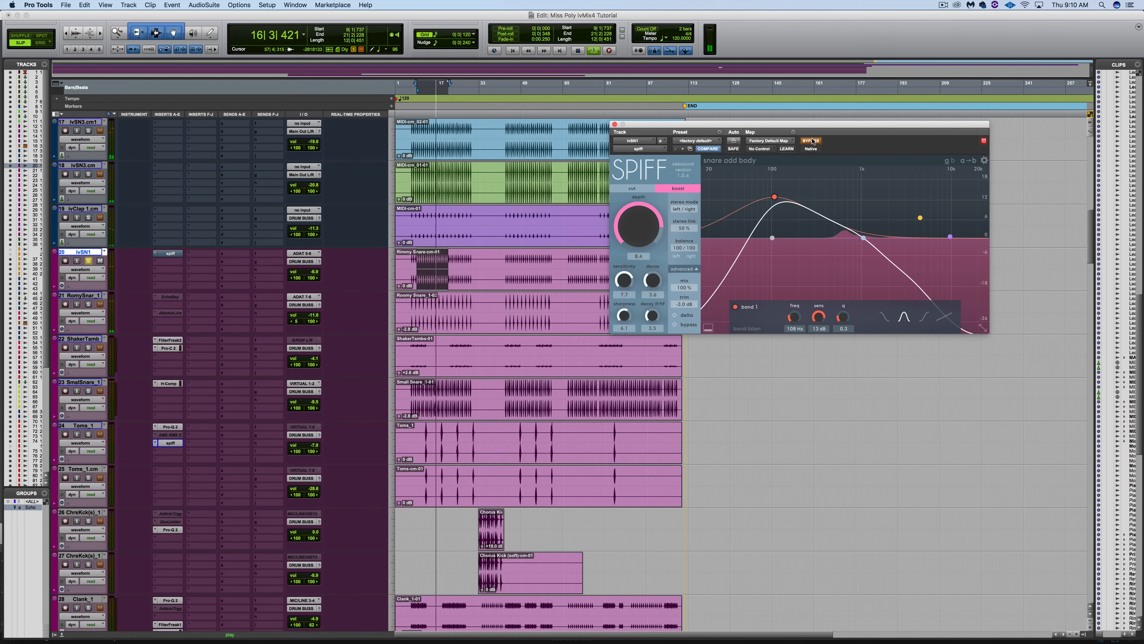
click(812, 141)
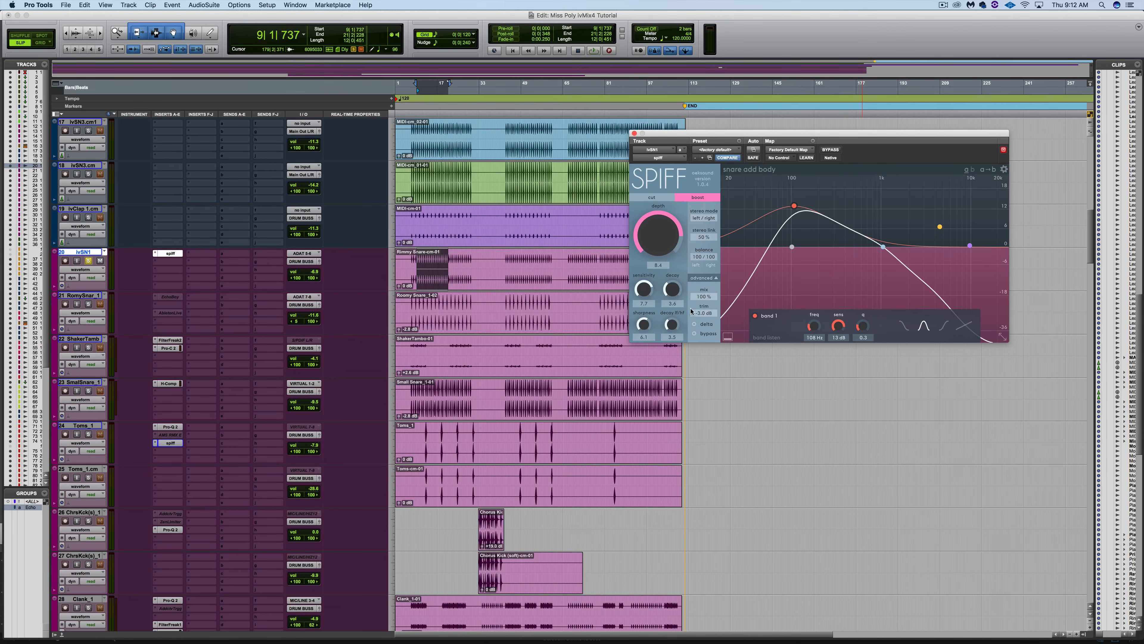
Turn on Spiff's delta monitoring and listen to only the processed difference on the snare.
click(695, 325)
key(space)
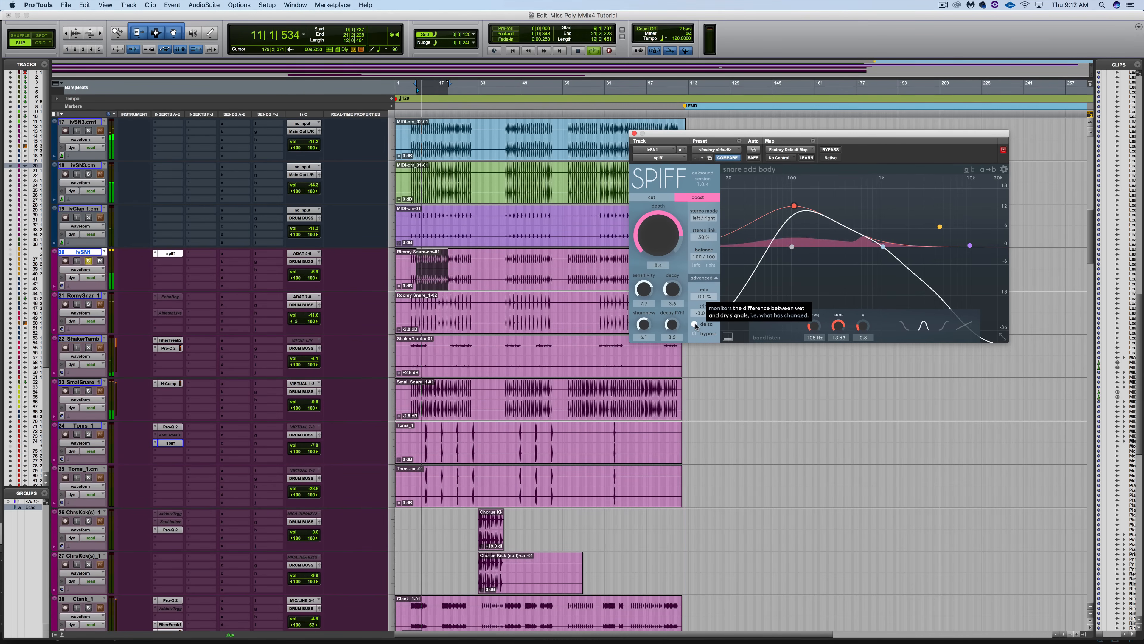
key(space)
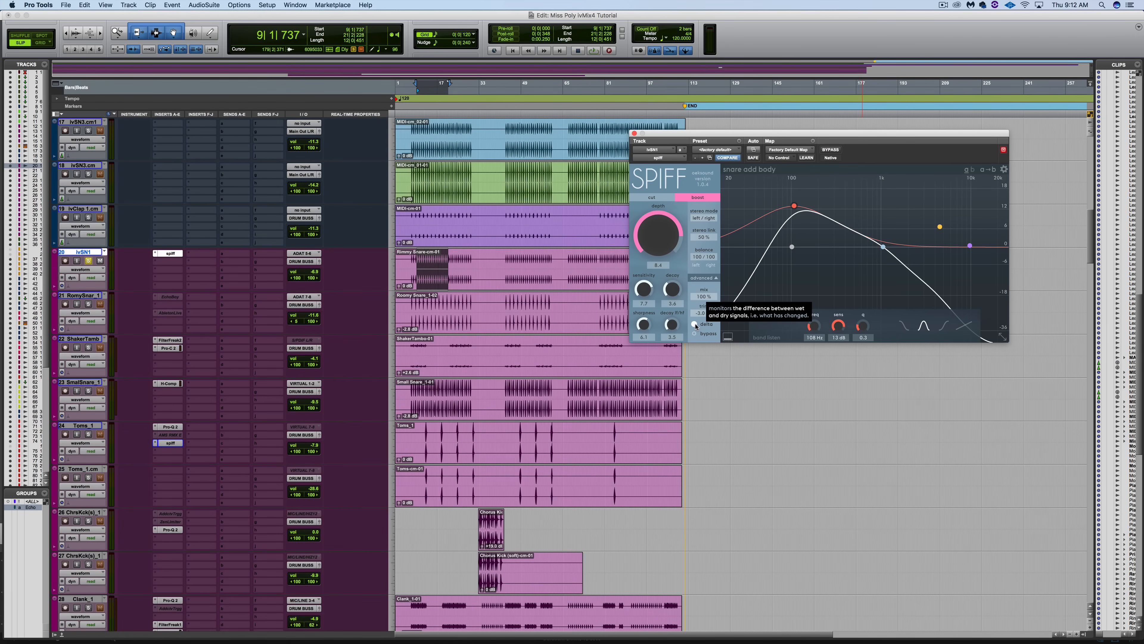
Set Spiff's depth to 6.3, sensitivity to 4.4 and decay to 3.8 with delta monitoring on.
key(space)
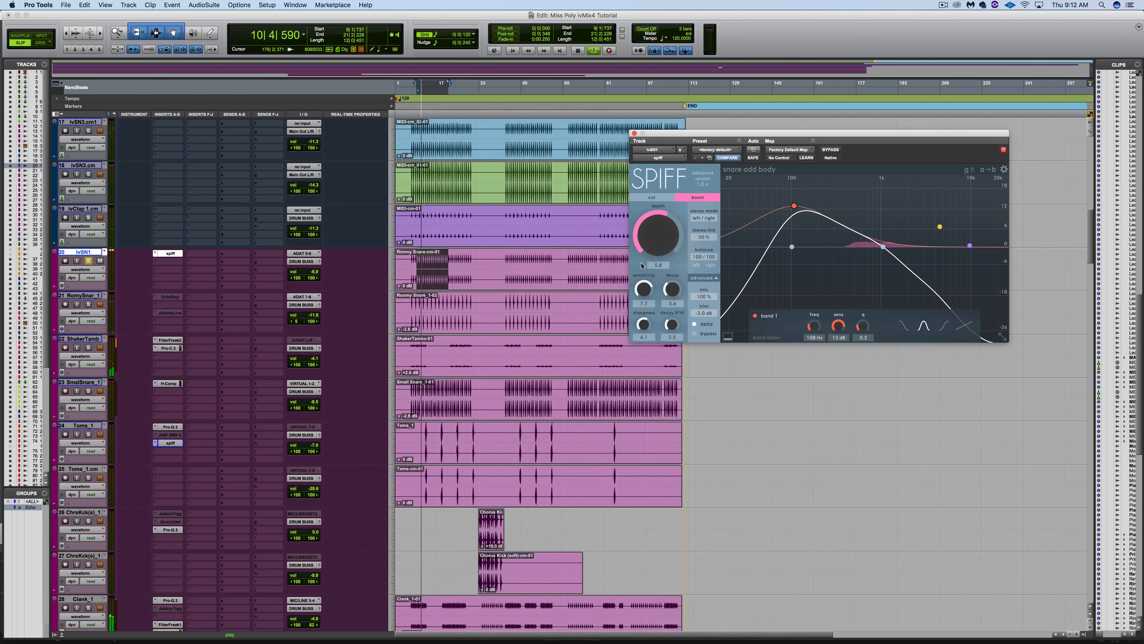
drag(641, 265, 642, 331)
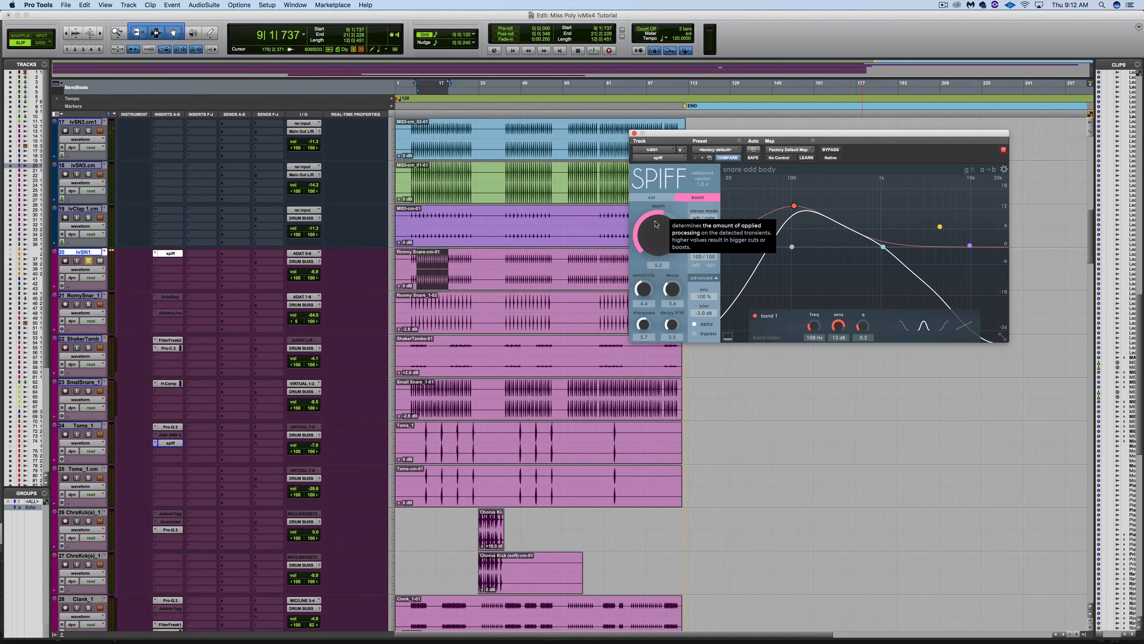
key(space)
mouse_move(659, 238)
mouse_down()
mouse_move(662, 216)
mouse_move(654, 250)
mouse_move(660, 228)
mouse_up()
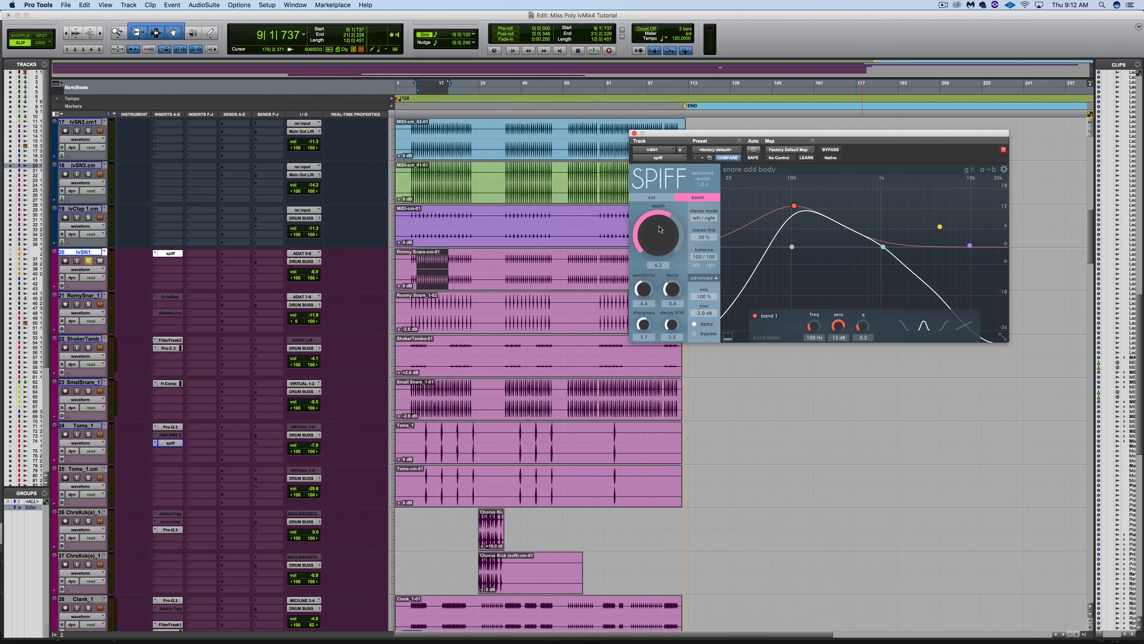
drag(640, 292, 642, 292)
drag(676, 296, 674, 289)
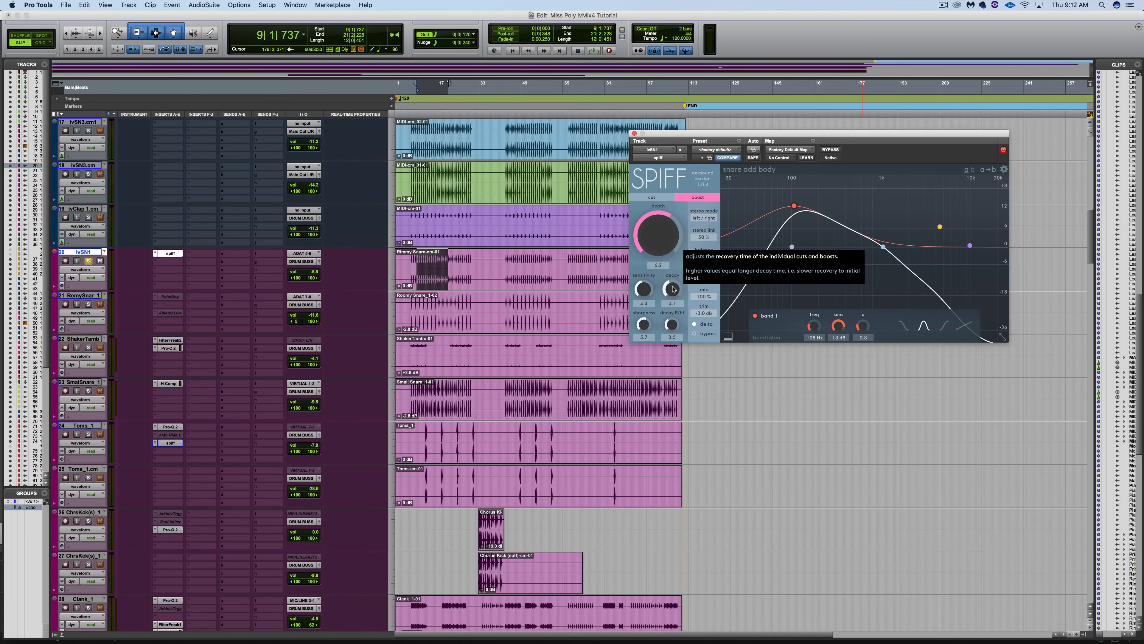
drag(673, 289, 672, 291)
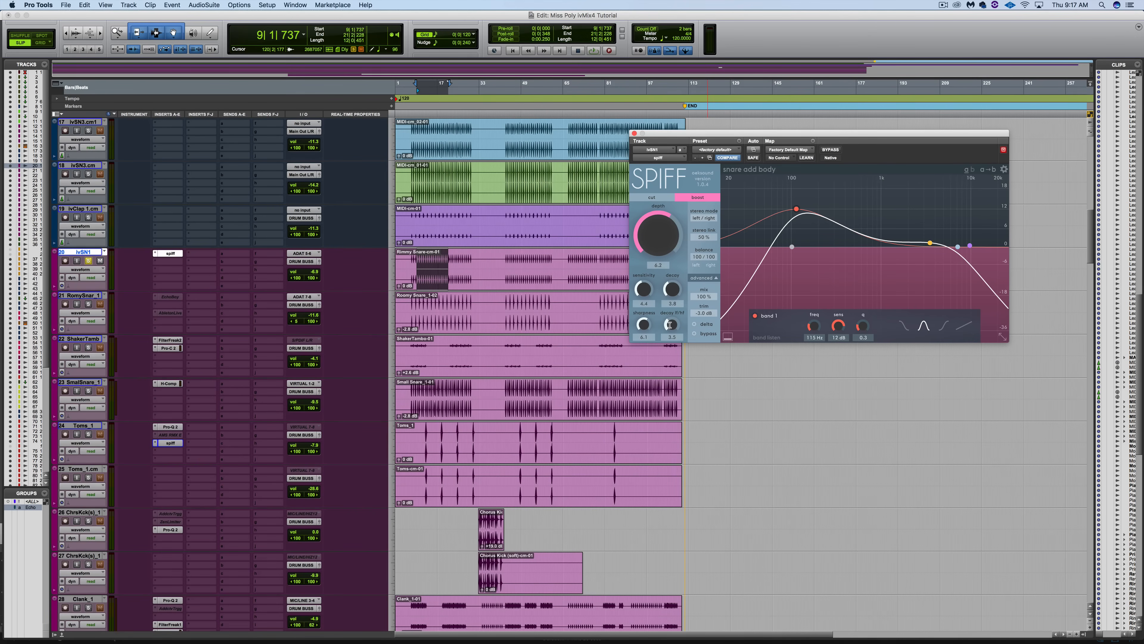
Reduce band 1's sensitivity to 0 dB and raise the high-frequency band 2 to 11 dB during playback.
mouse_move(670, 324)
drag(797, 208, 794, 247)
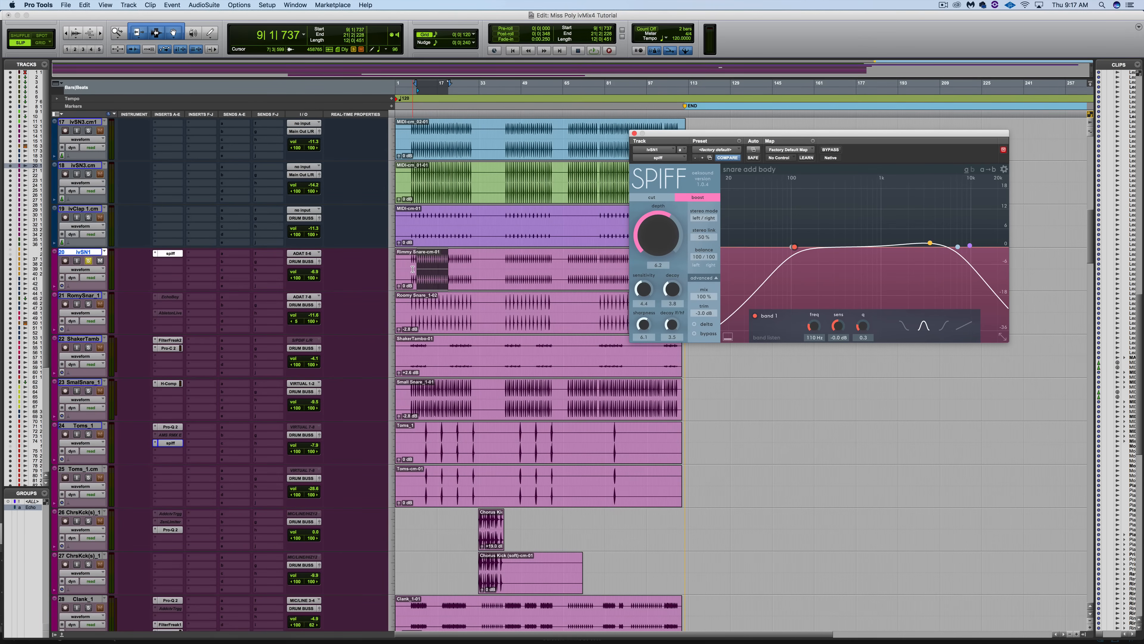
key(space)
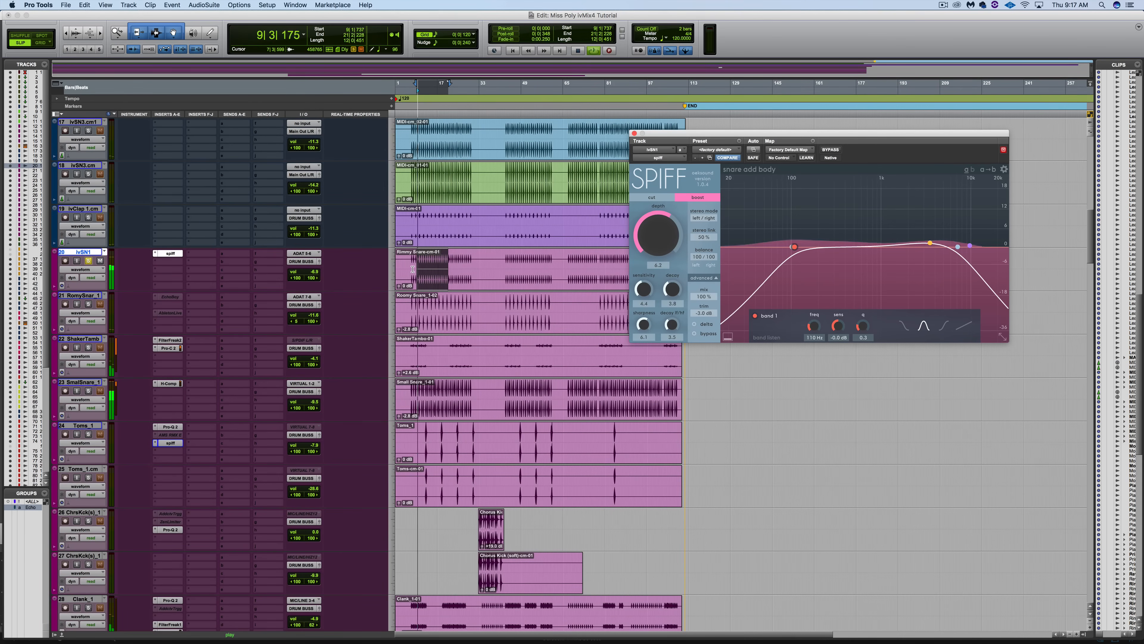
drag(930, 243, 931, 212)
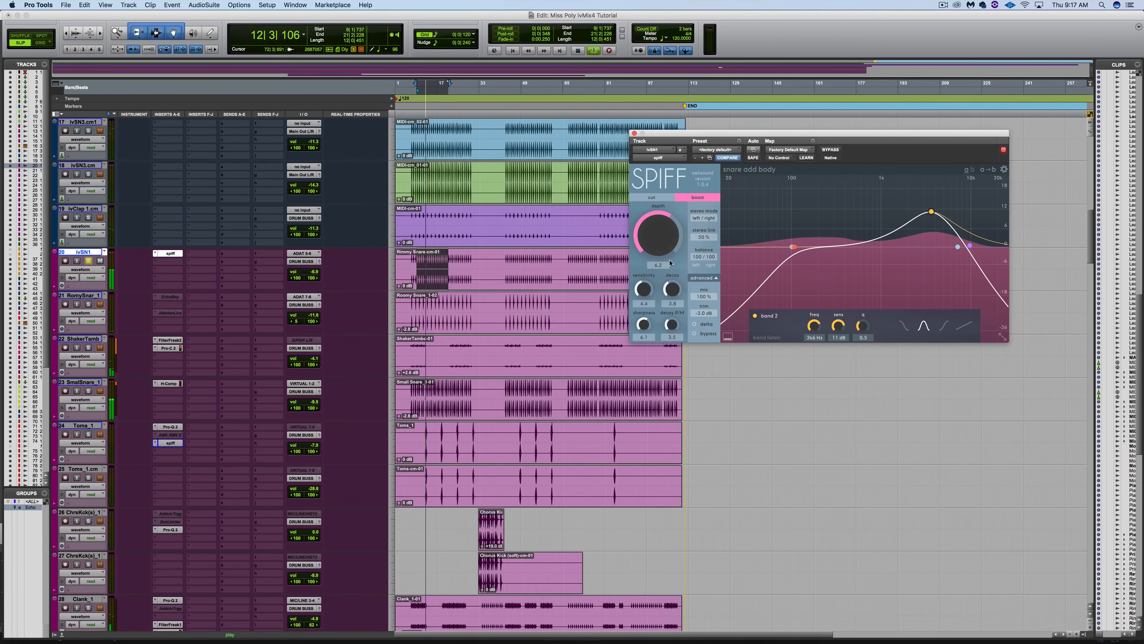
Raise Spiff's depth slightly and briefly check the delta signal.
drag(657, 236, 662, 225)
click(693, 324)
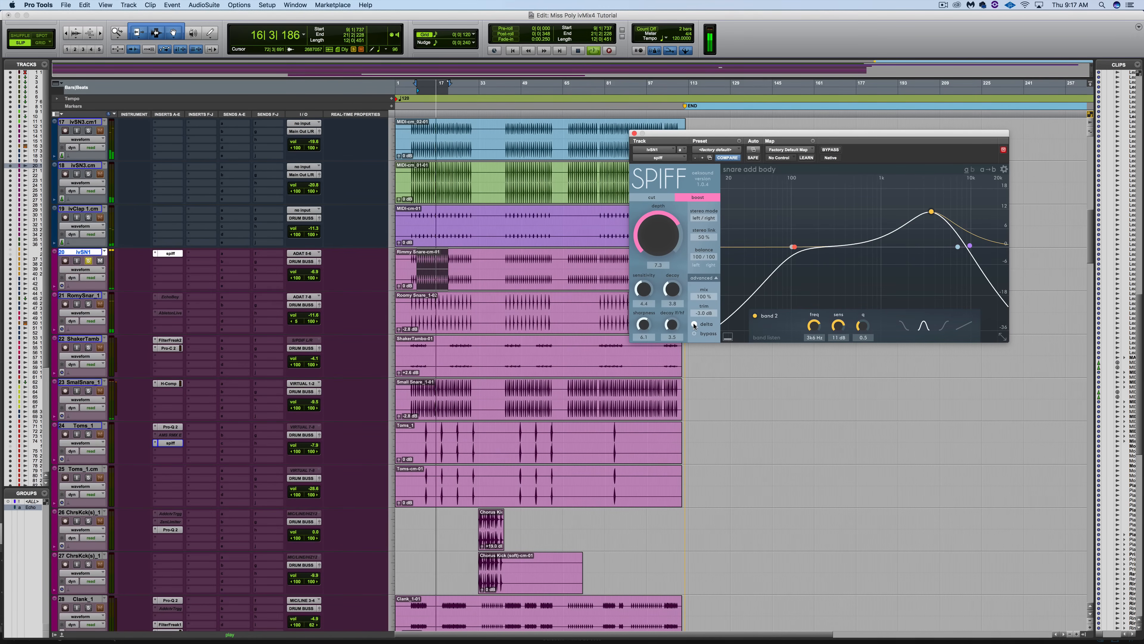
click(693, 324)
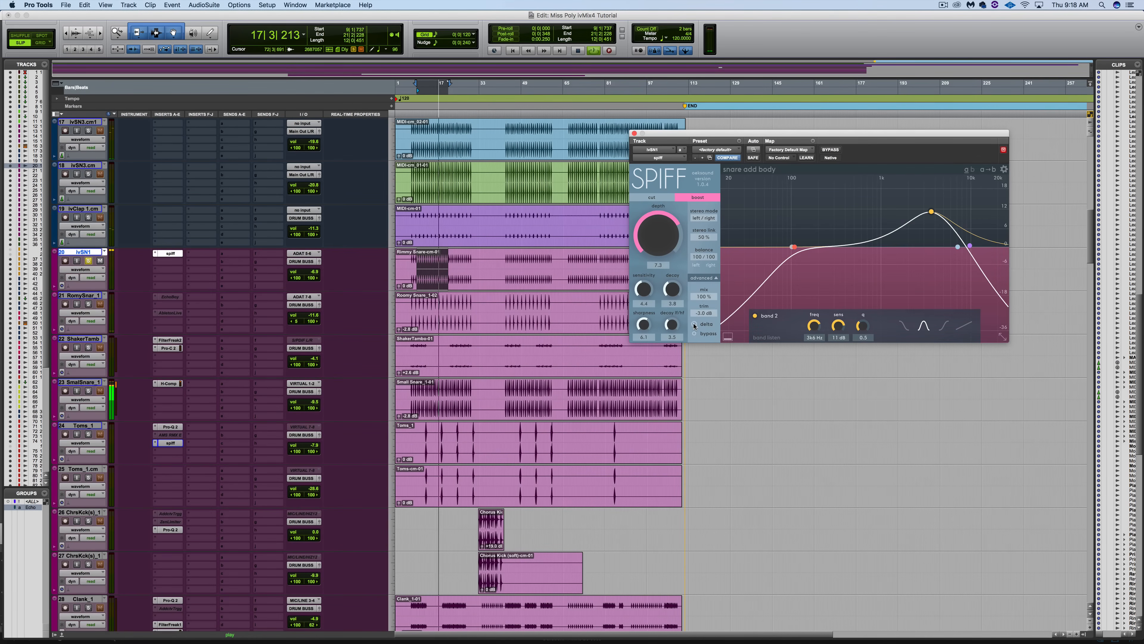
Boost band 3 to 8.9 dB at about 10.3 kHz, and lower sensitivity to 3.2 and decay to 3.4 while checking the delta.
drag(970, 247, 974, 219)
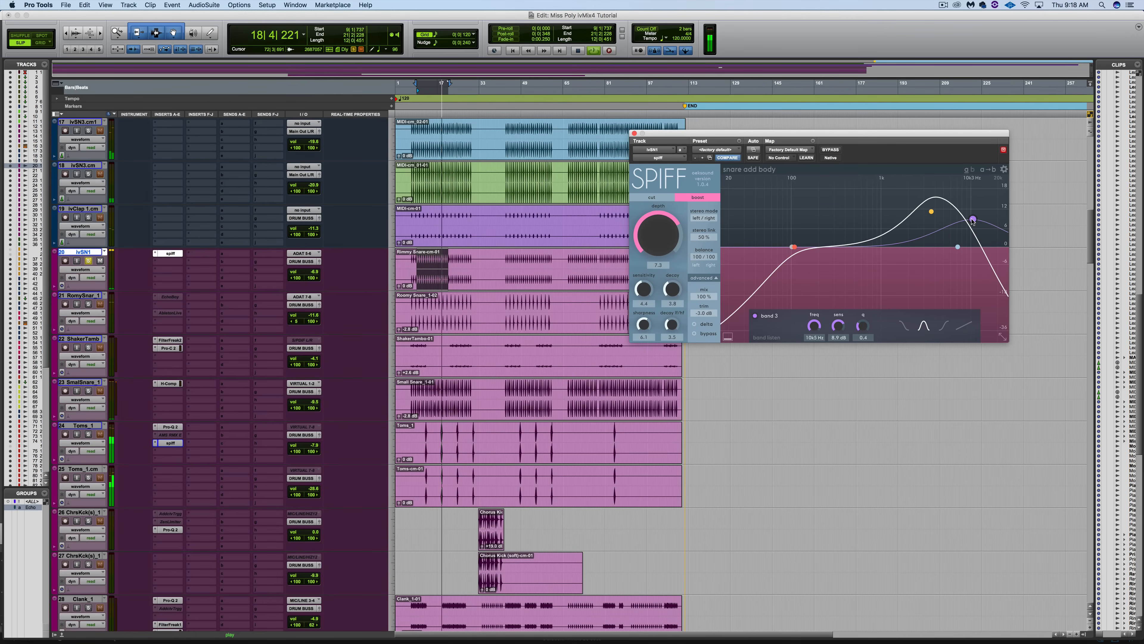
click(694, 324)
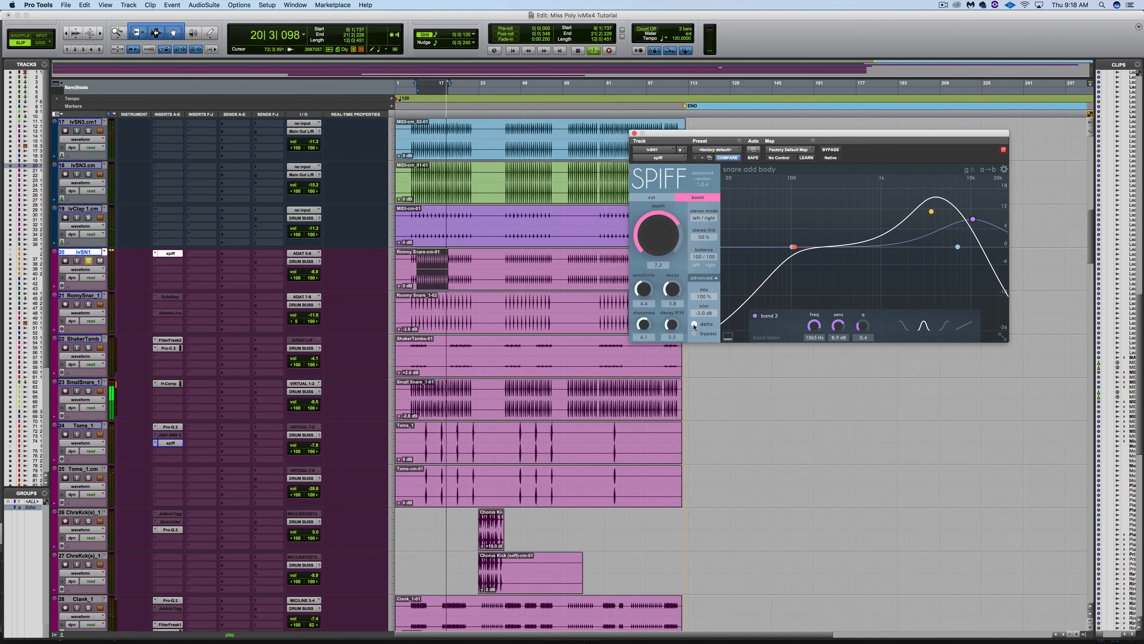
drag(637, 289, 637, 330)
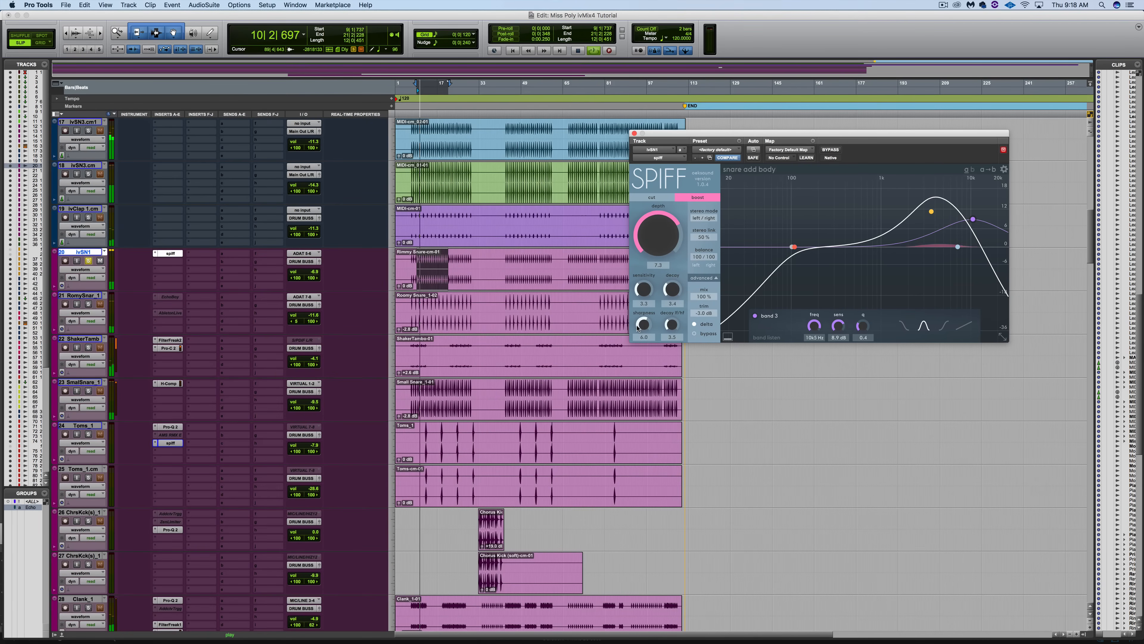
click(695, 324)
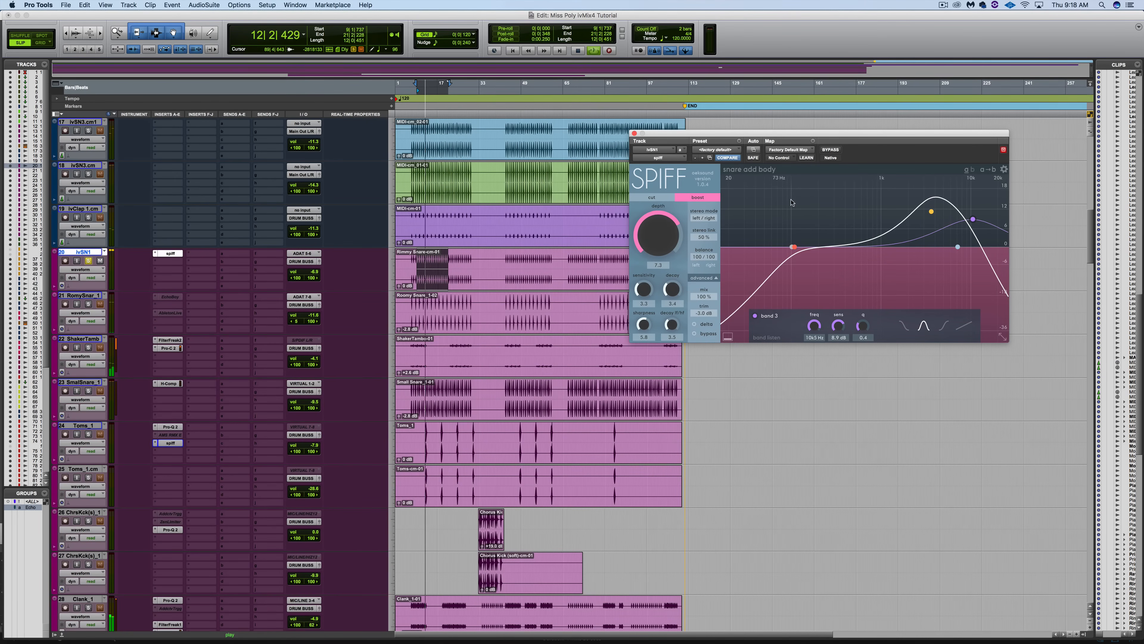
Bypass Spiff to hear the unprocessed snare, stop playback, and inspect bands 2 and 3.
click(829, 150)
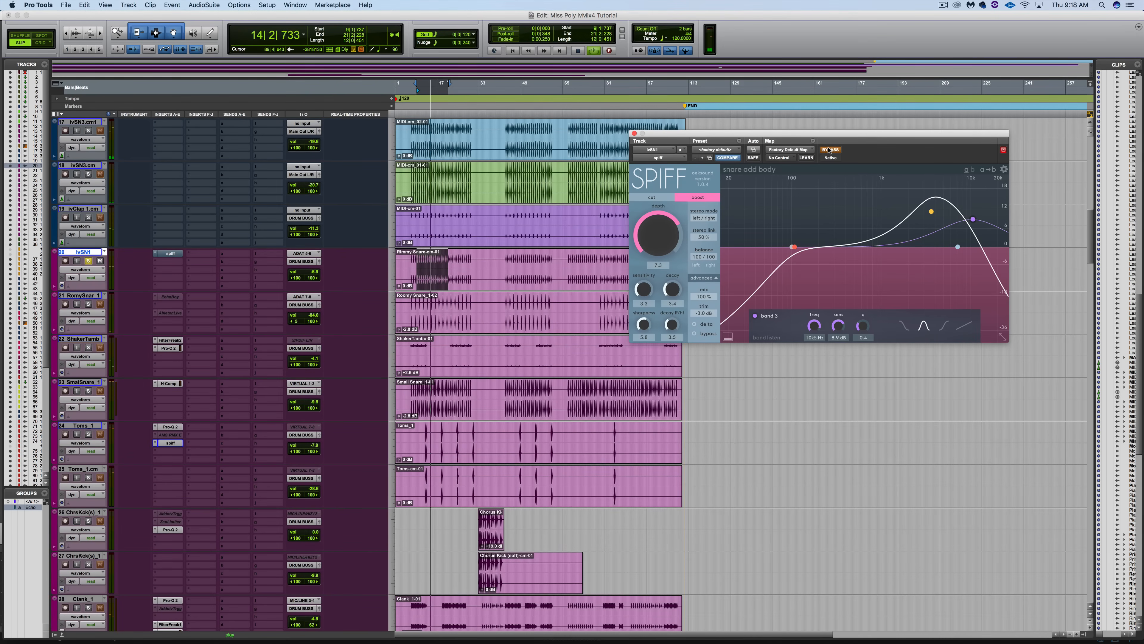
key(space)
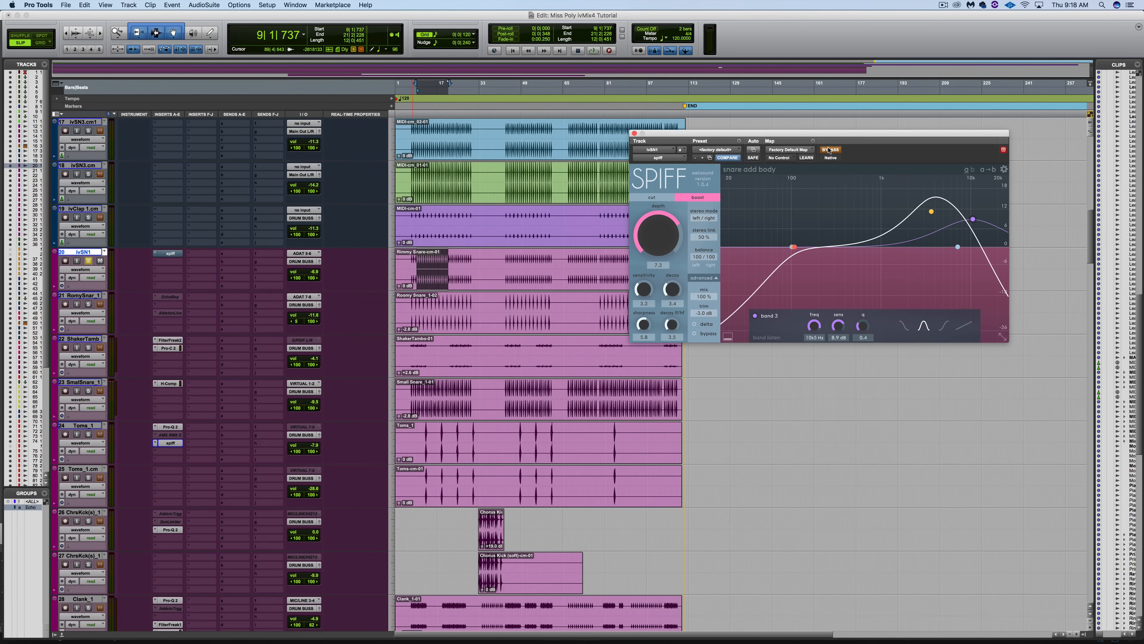
click(931, 213)
click(973, 220)
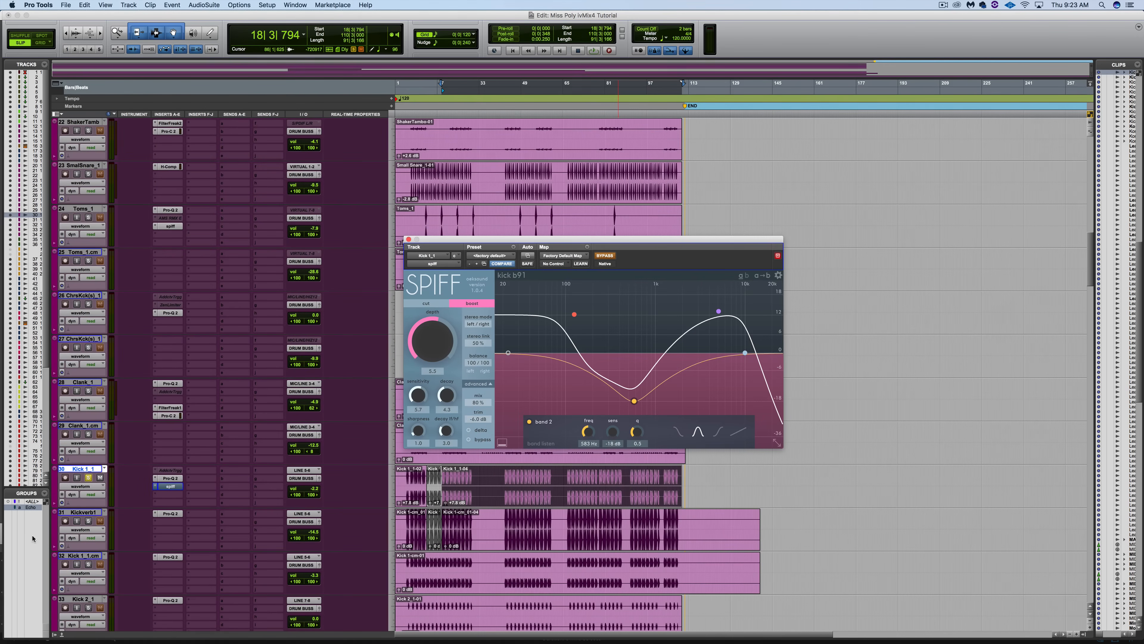
Select the Kick 1_1 track and play the selected section with Spiff bypassed.
click(84, 470)
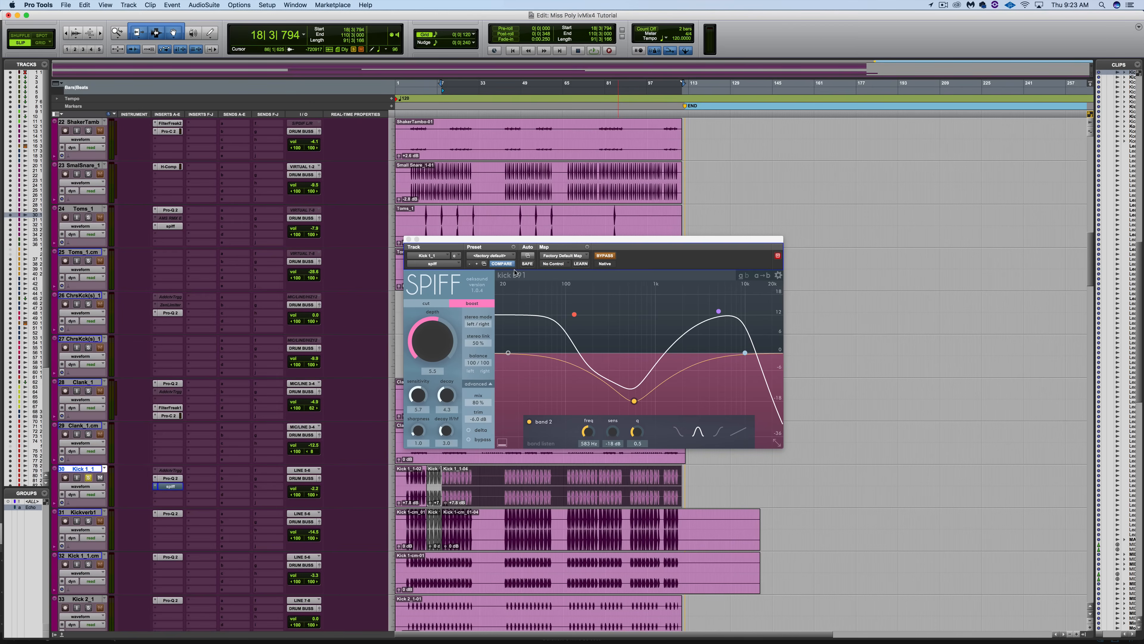
key(space)
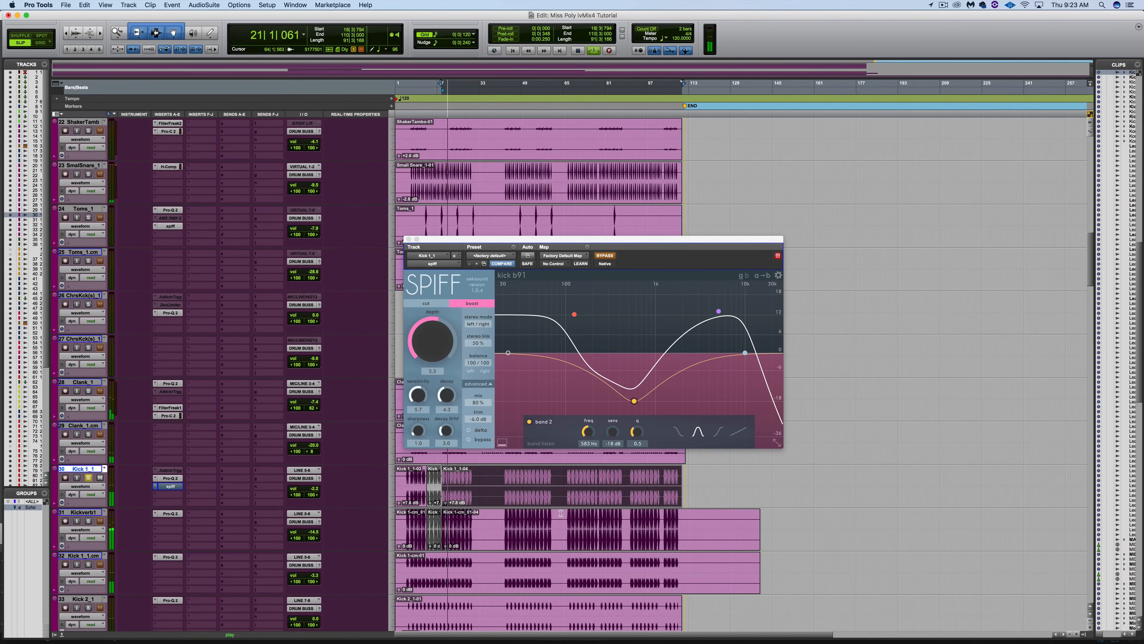
key(space)
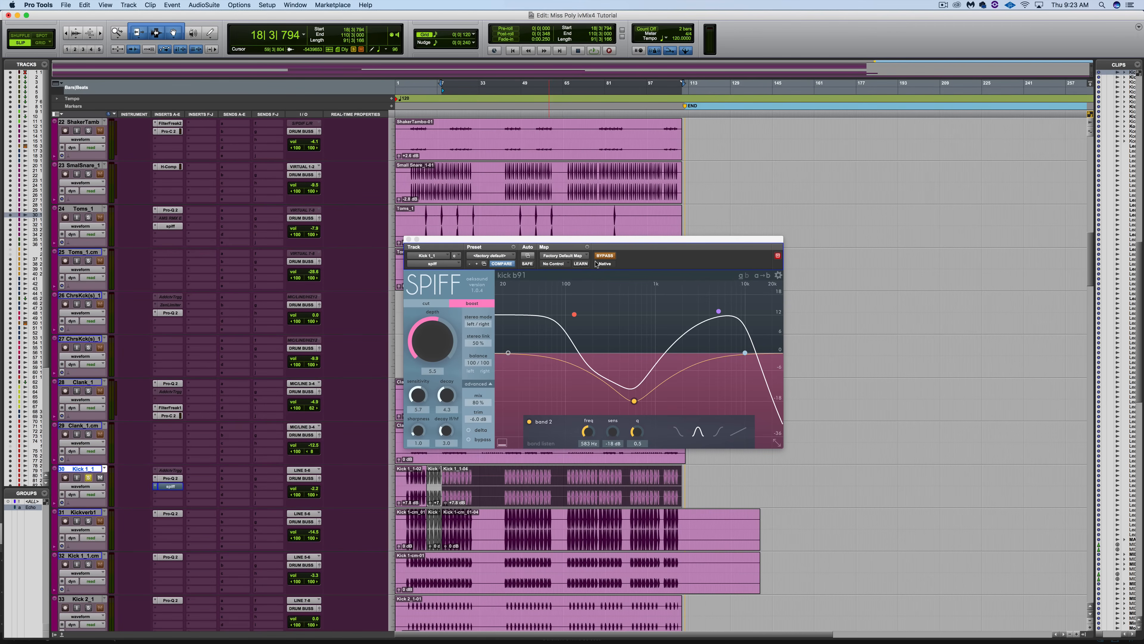
Activate Spiff on Kick 1_1 and compare the processed and bypassed kick during playback, leaving the effect active.
click(604, 256)
key(space)
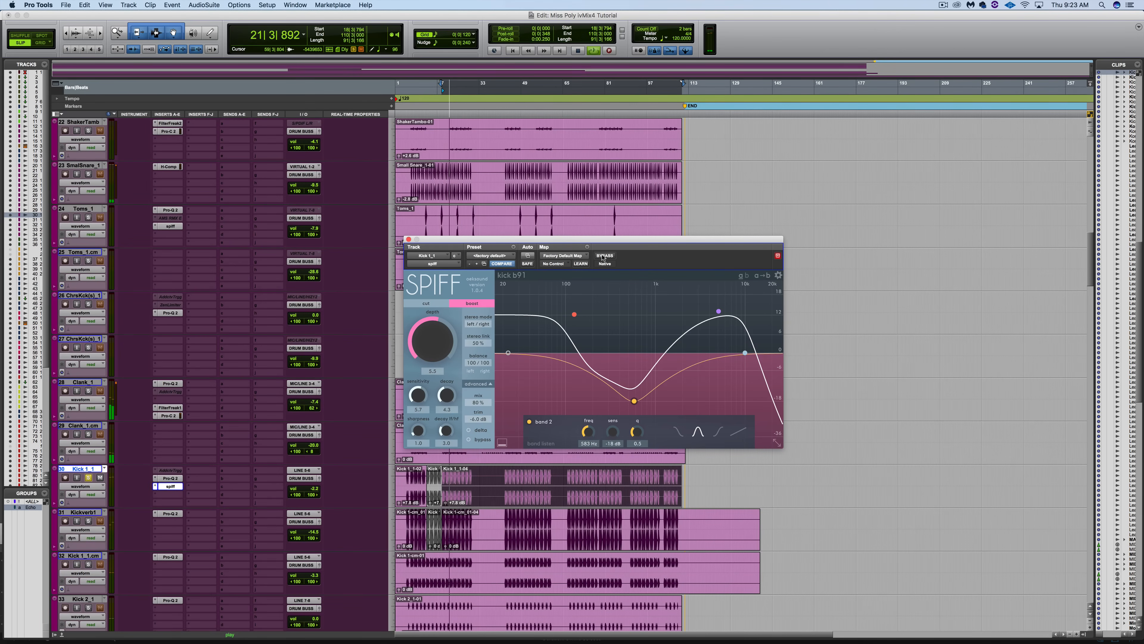
click(603, 256)
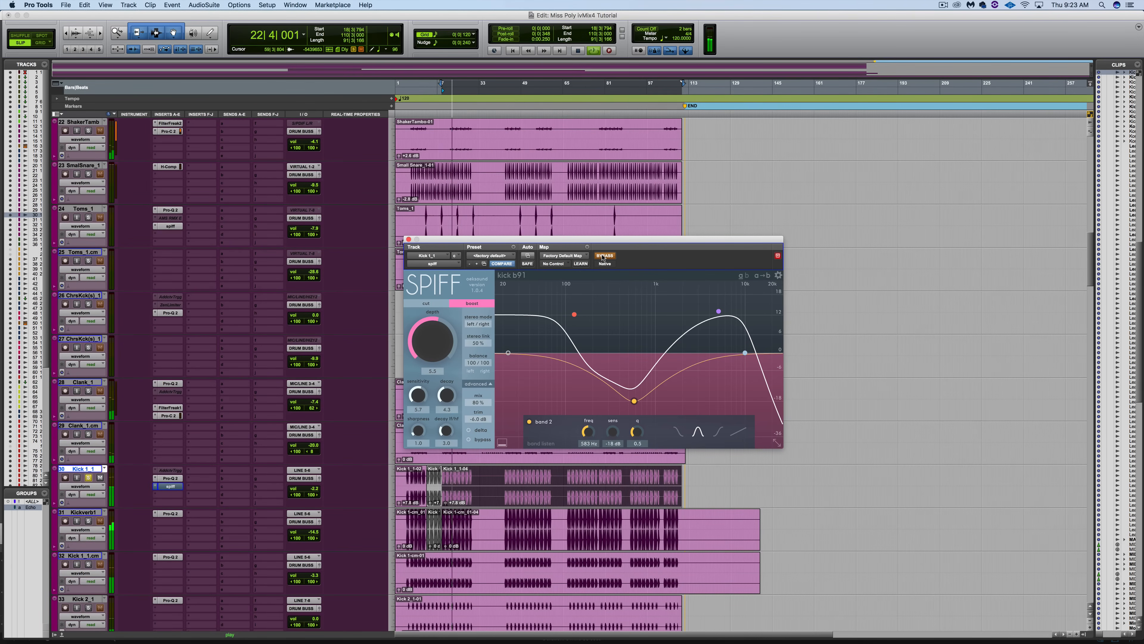
click(603, 256)
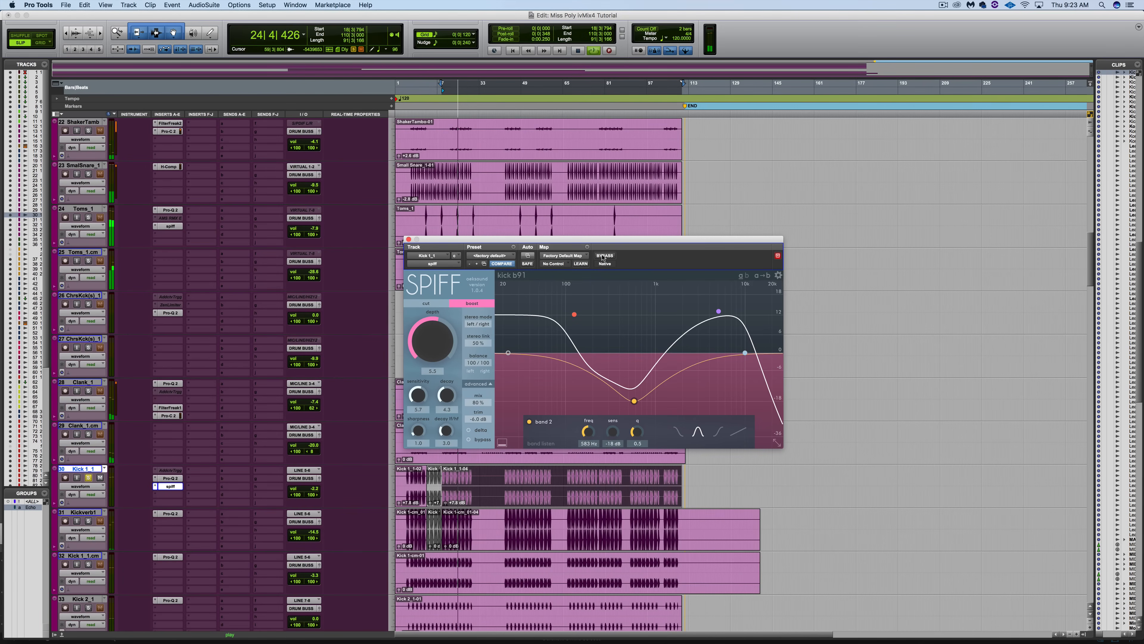
key(space)
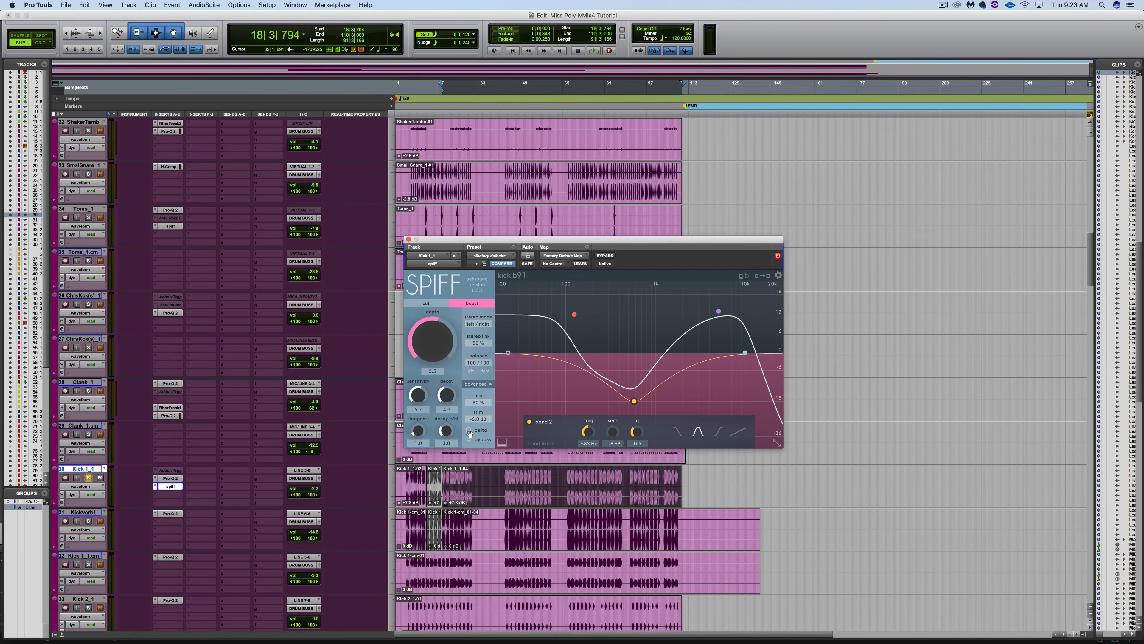
Play the kick with Spiff's delta monitoring on to hear only what the processing changes.
click(469, 430)
key(space)
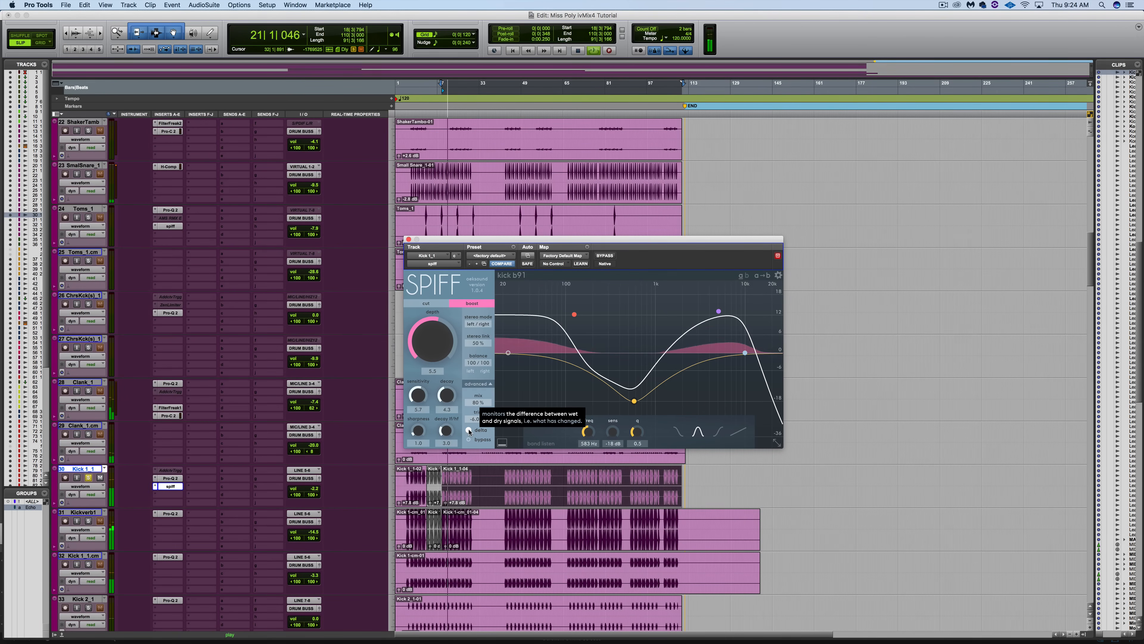
key(space)
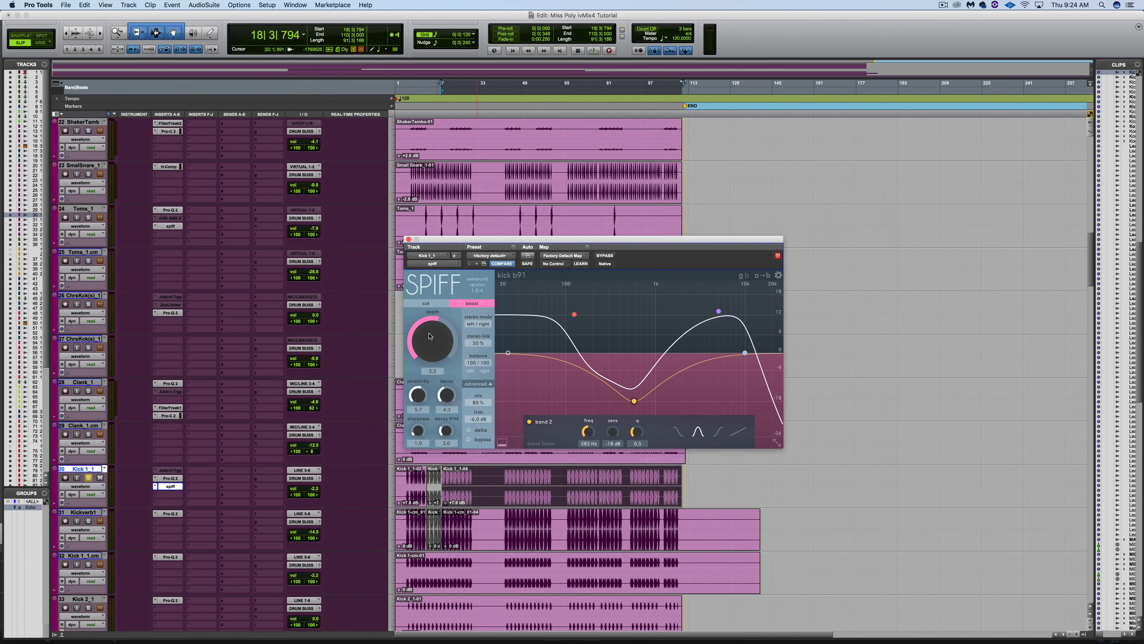
Experiment with Spiff's depth and shorten the decay while the kick plays, and stop playback.
mouse_move(430, 336)
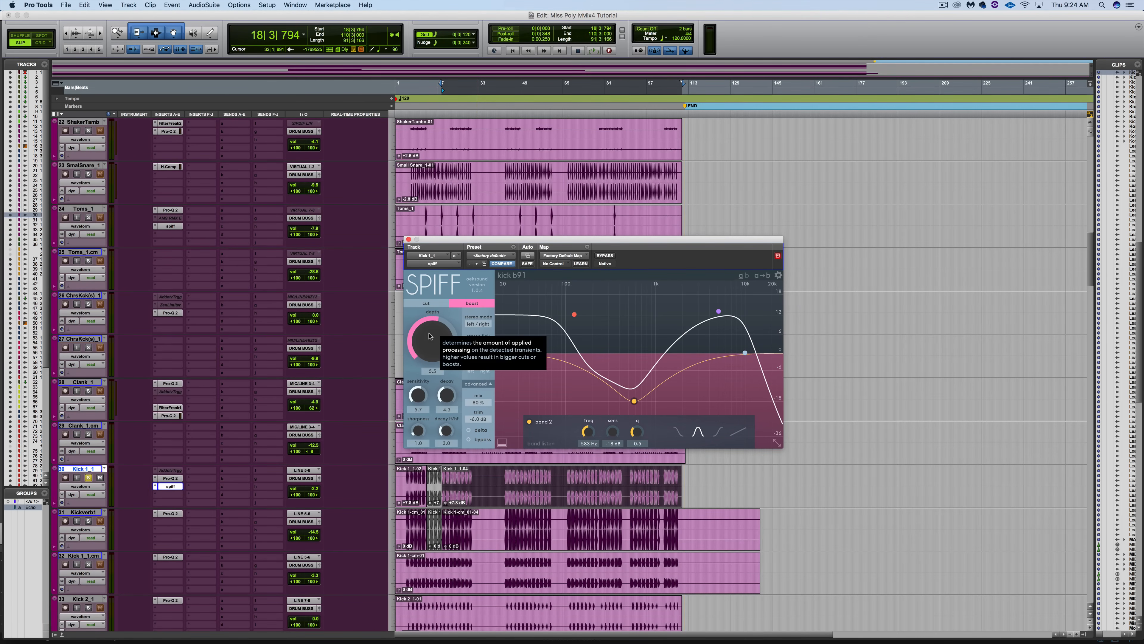
key(space)
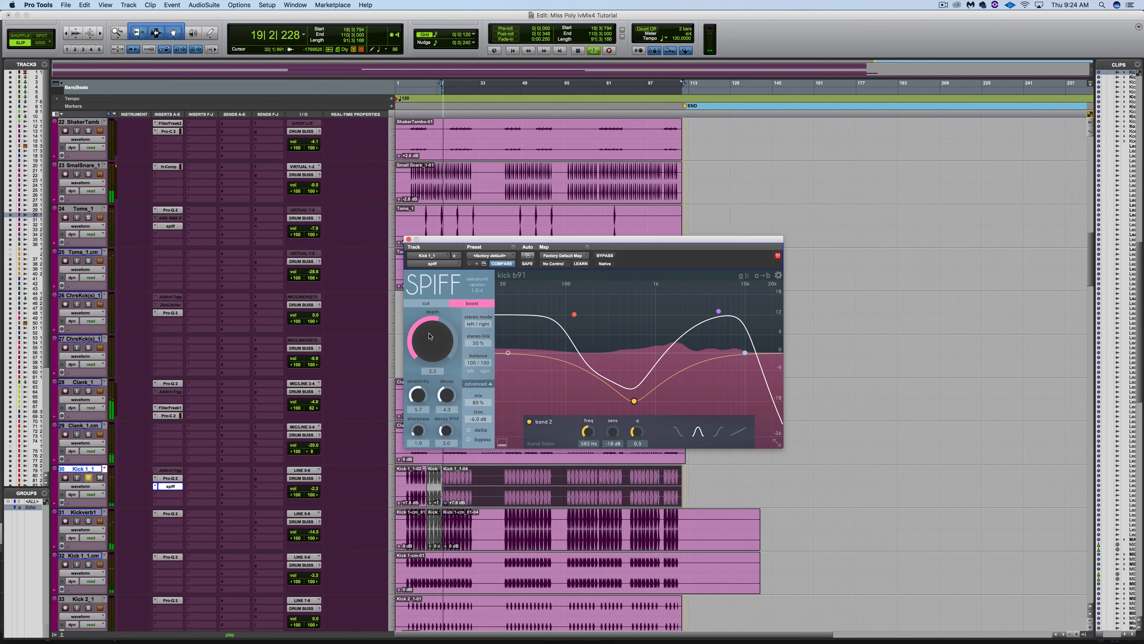
drag(429, 336, 437, 296)
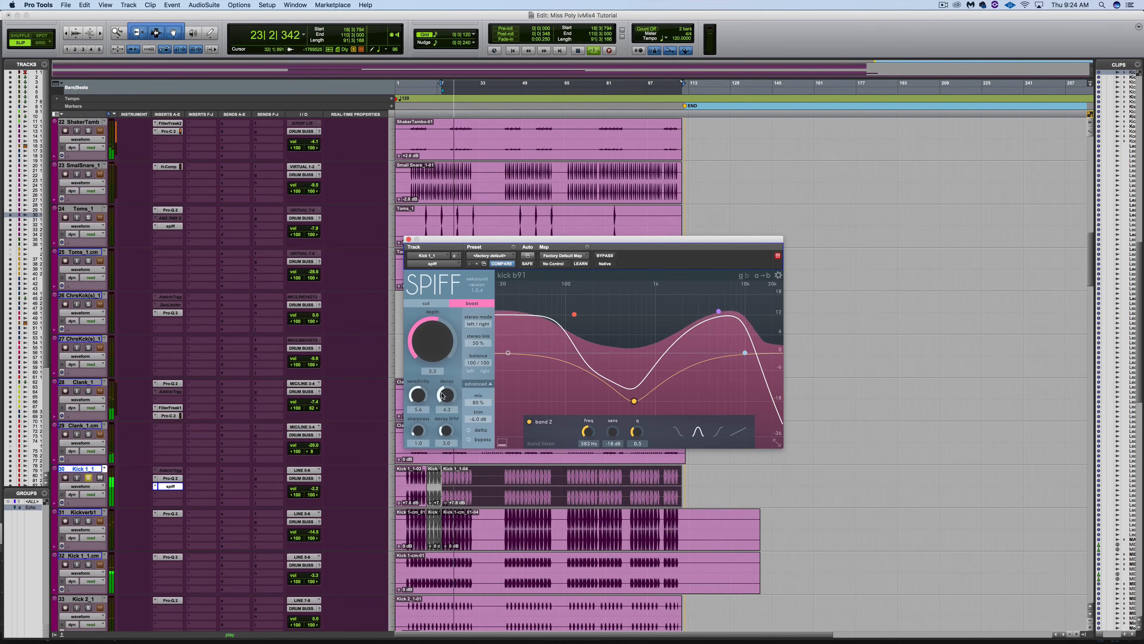
mouse_move(443, 395)
mouse_down()
mouse_move(422, 434)
mouse_move(424, 400)
mouse_move(425, 415)
mouse_move(459, 370)
mouse_move(443, 438)
mouse_move(448, 409)
mouse_up()
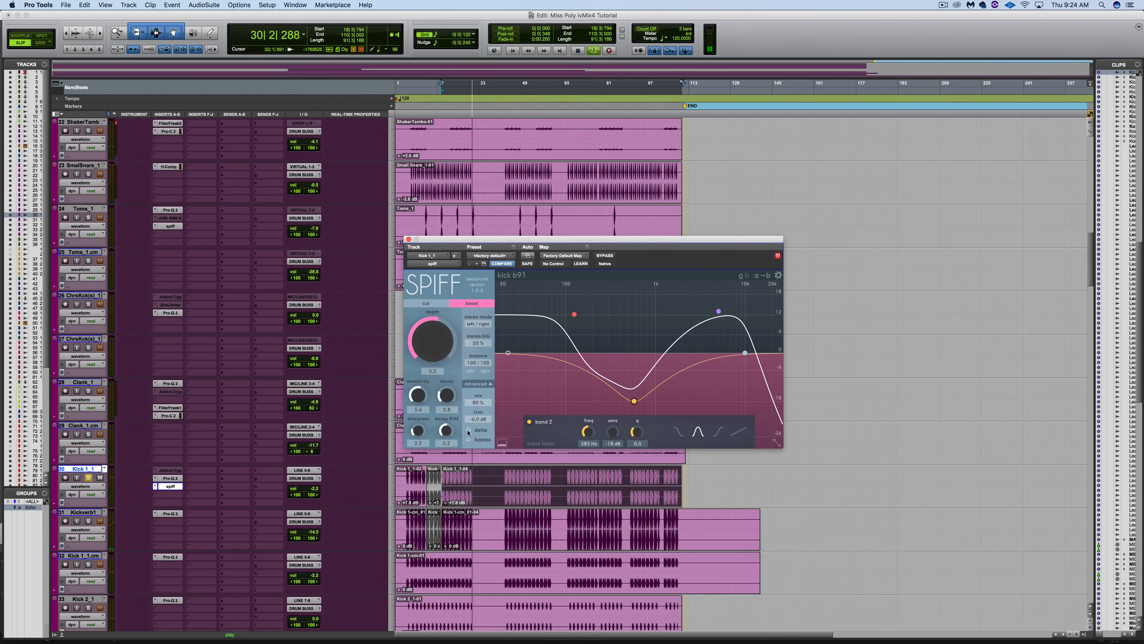
key(space)
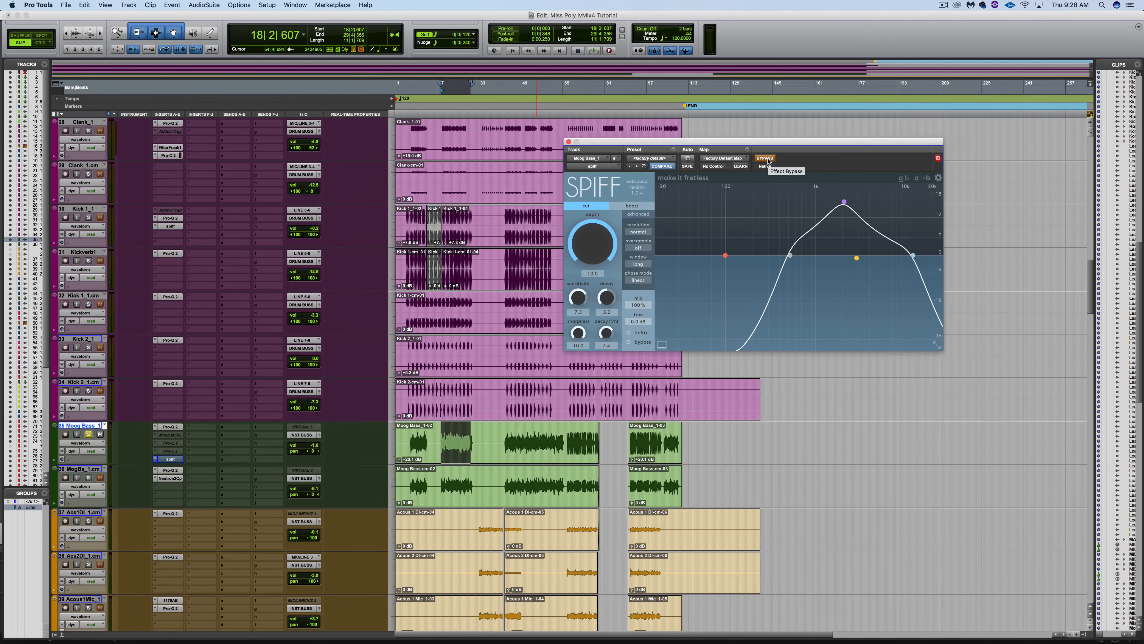
Play the Moog bass section with Spiff bypassed, and replay it with the make it fretless preset active.
key(space)
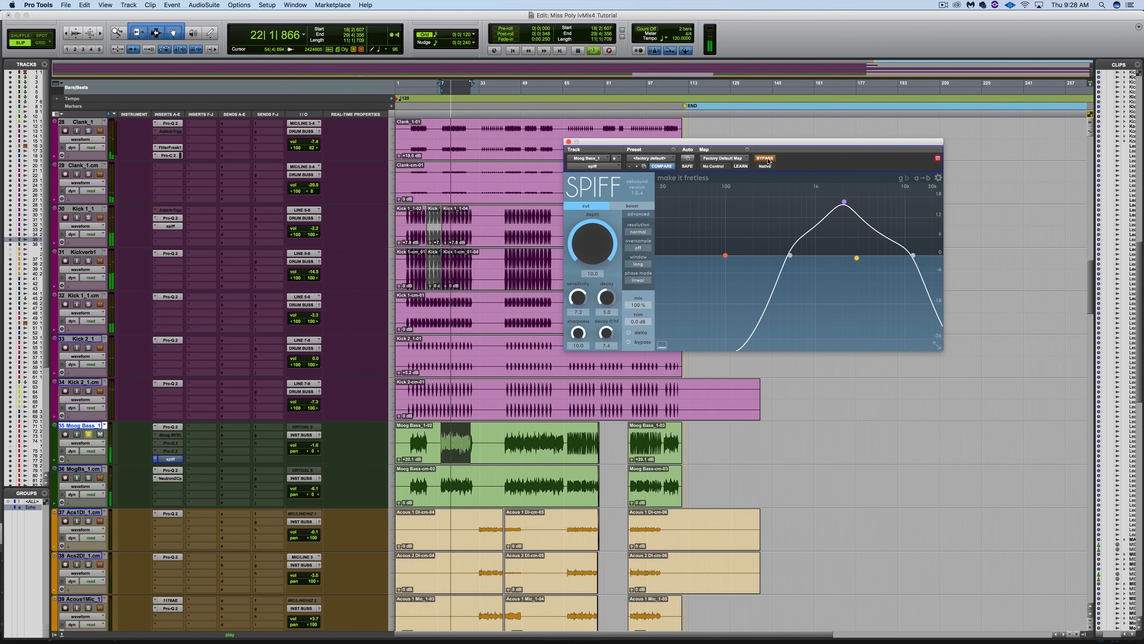
key(space)
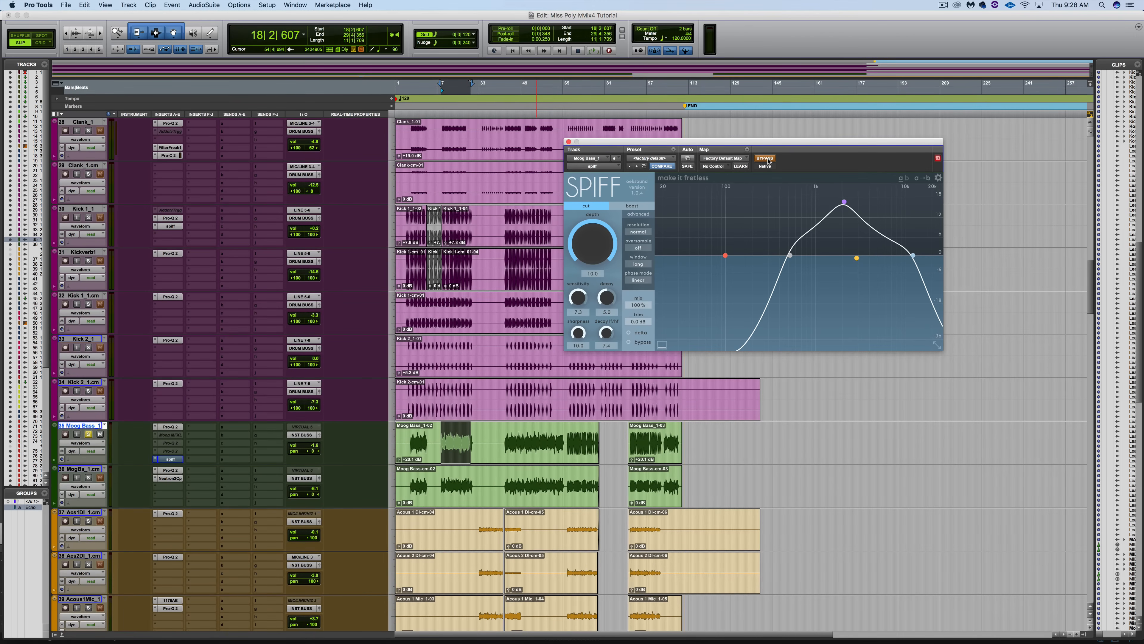
click(765, 159)
key(space)
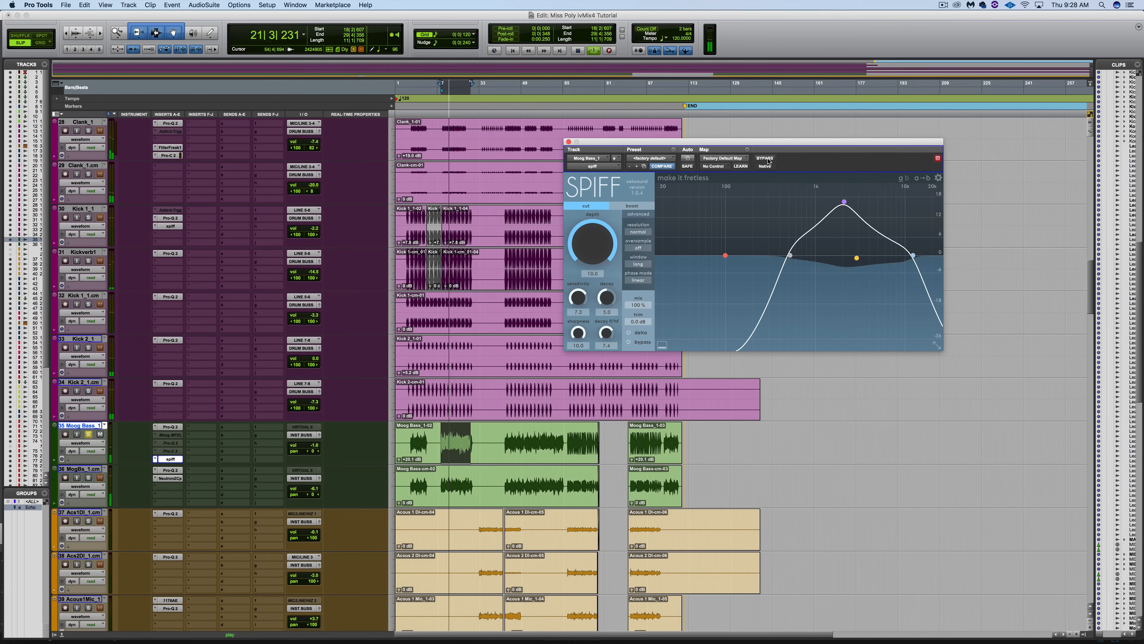
Check the delta signal on the Moog bass, return to the processed sound, and stop playback.
click(628, 334)
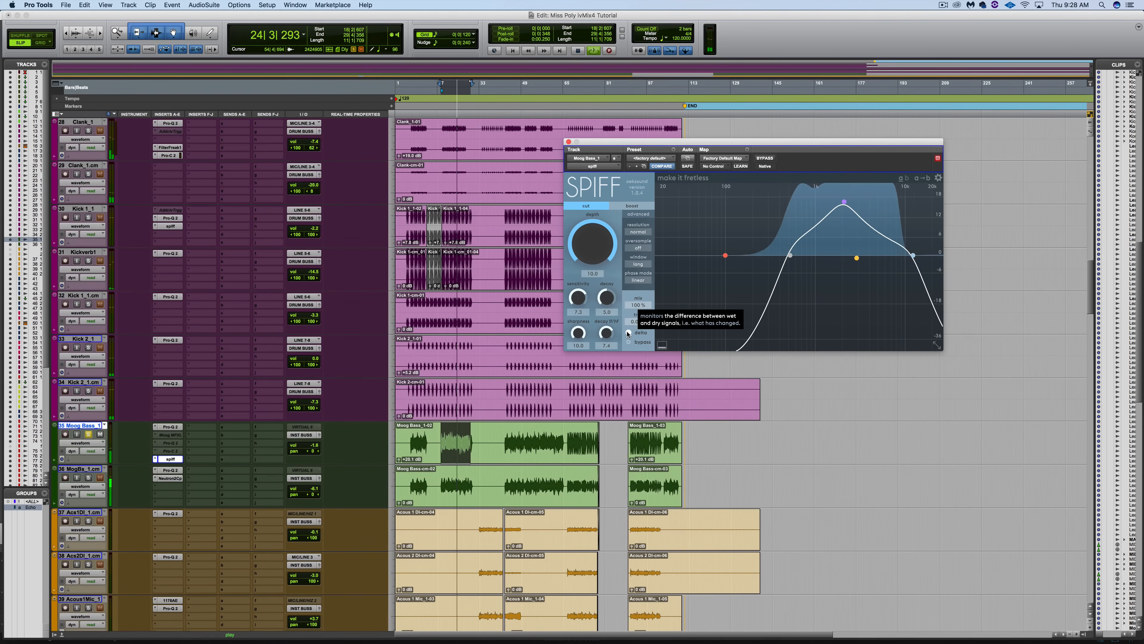
click(628, 333)
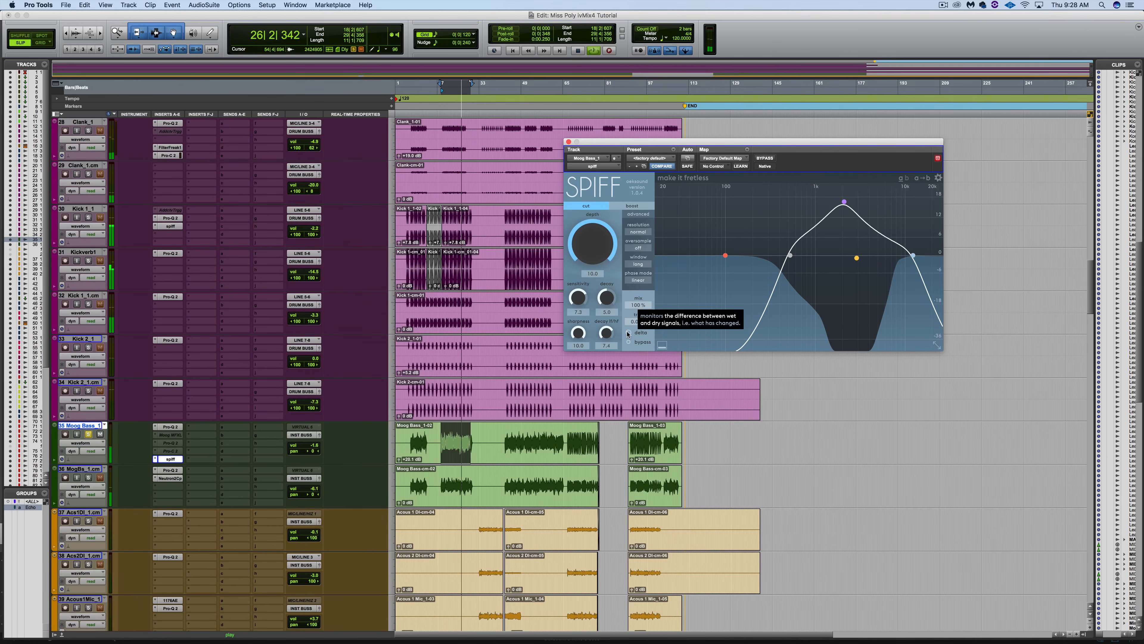
key(space)
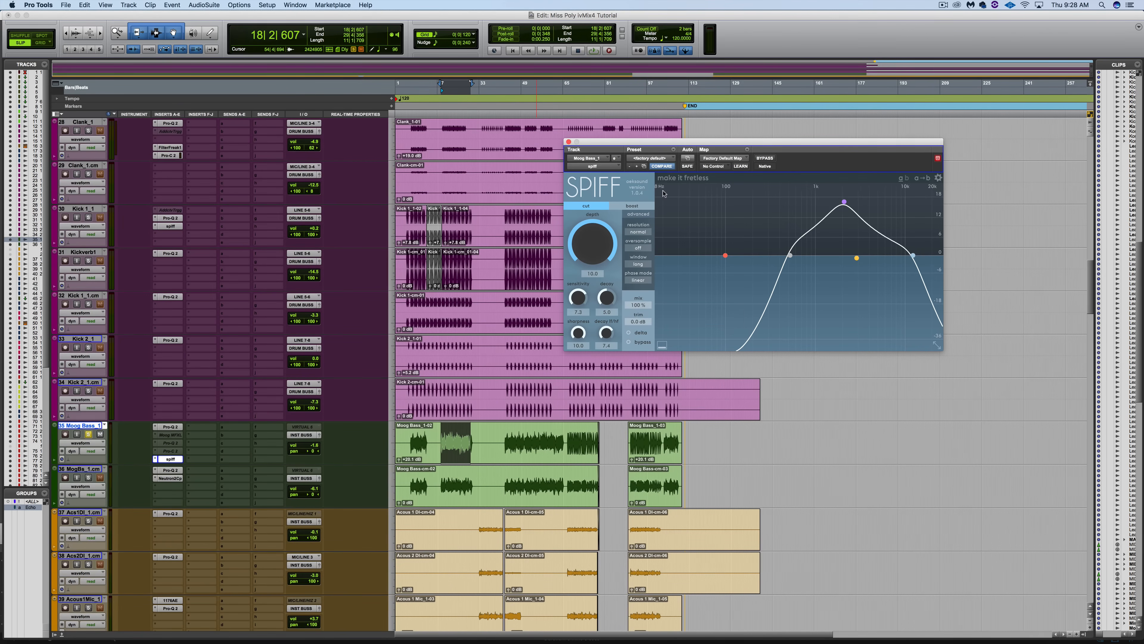
Load the bass preset make it fretless, lower the low cut frequency, and set band 3 to about 13 dB near 2.1 kHz.
click(684, 177)
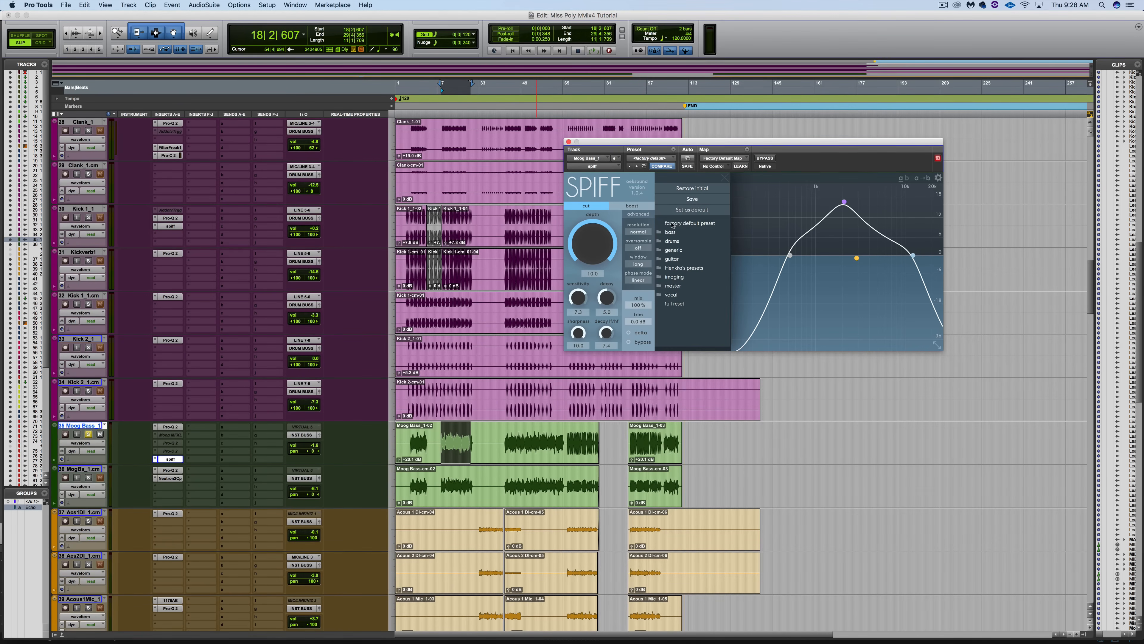
mouse_move(676, 234)
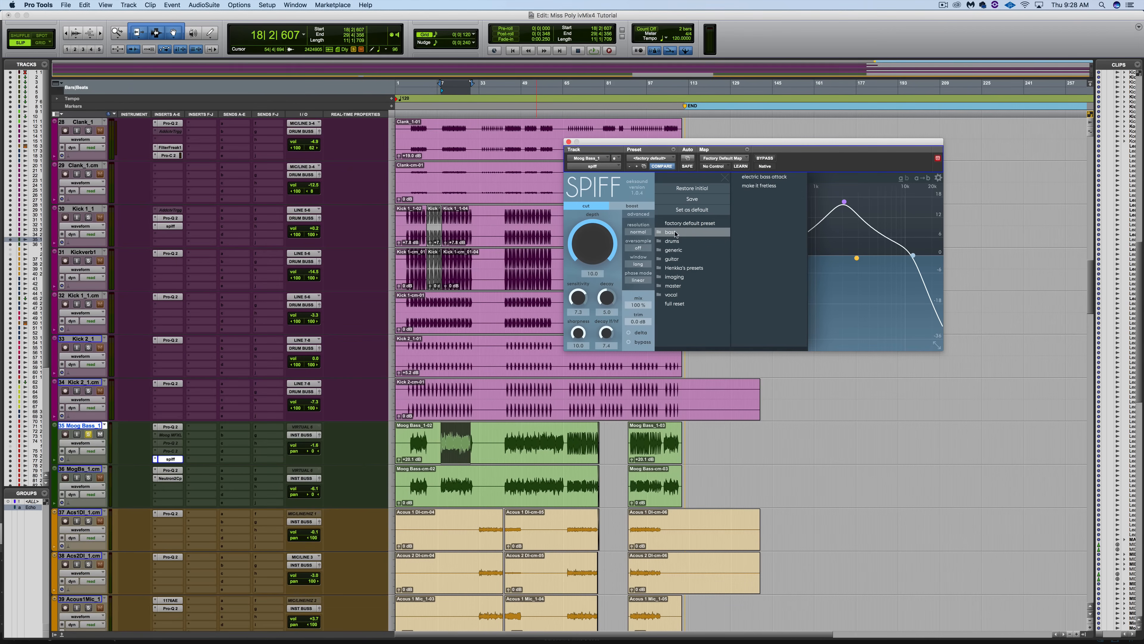
click(755, 185)
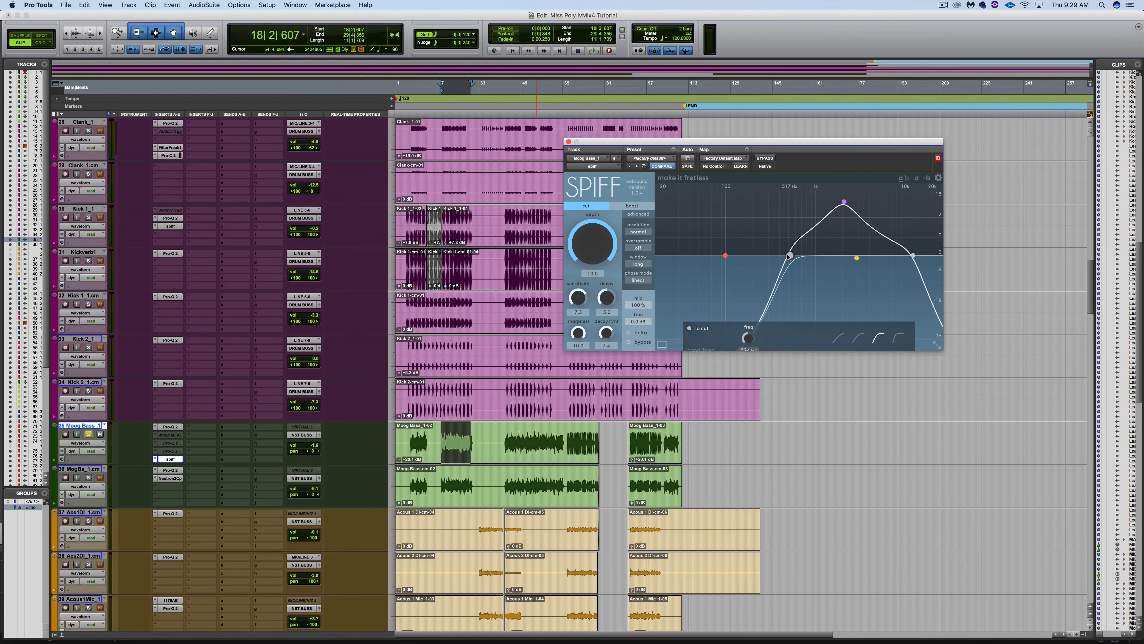
drag(790, 255, 776, 256)
drag(845, 202, 845, 209)
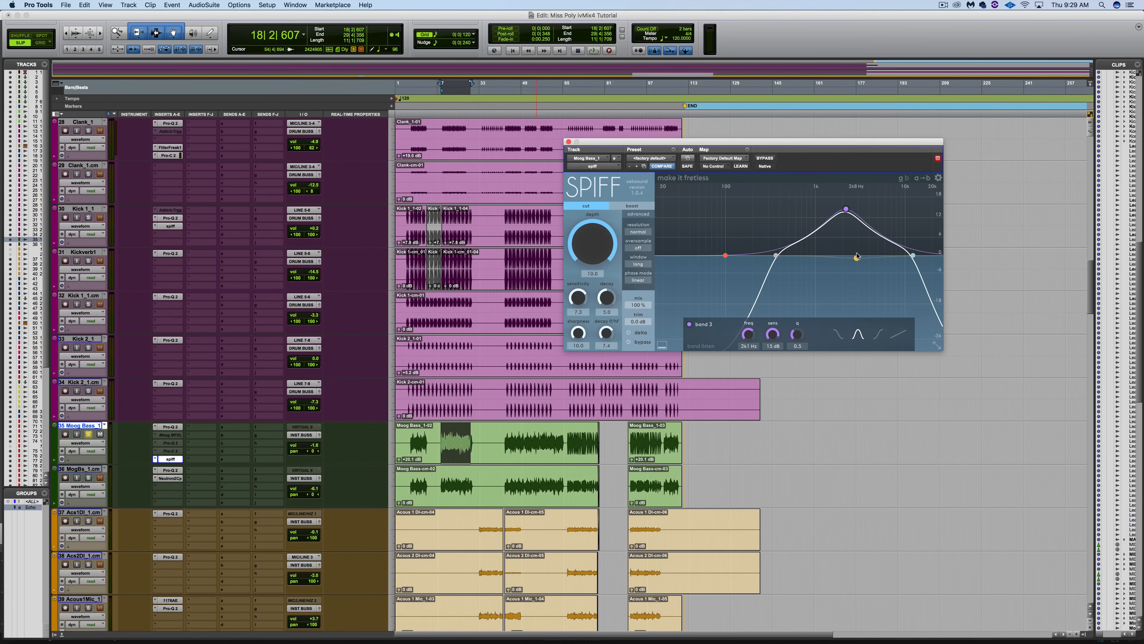
scroll(529, 277, up, 6)
scroll(528, 279, down, 3)
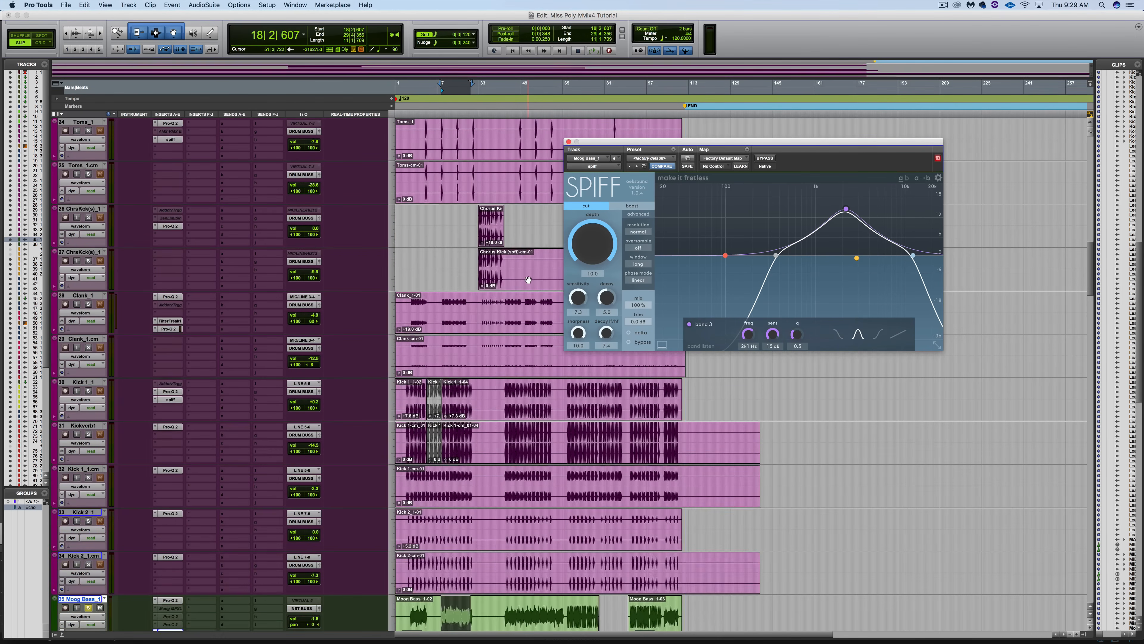
scroll(529, 280, down, 1)
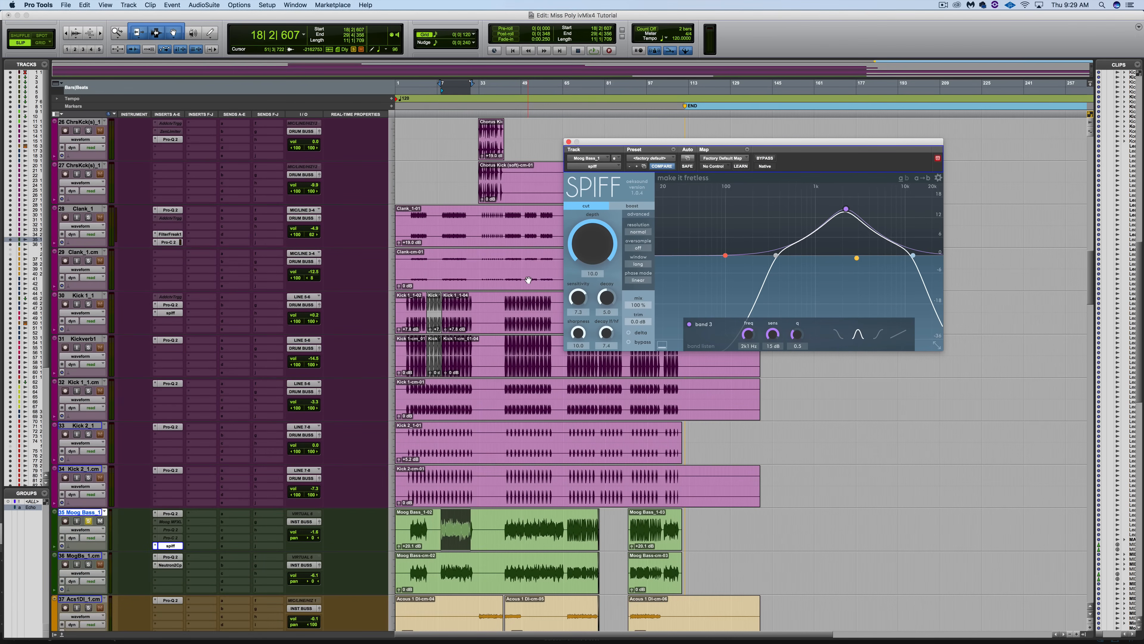